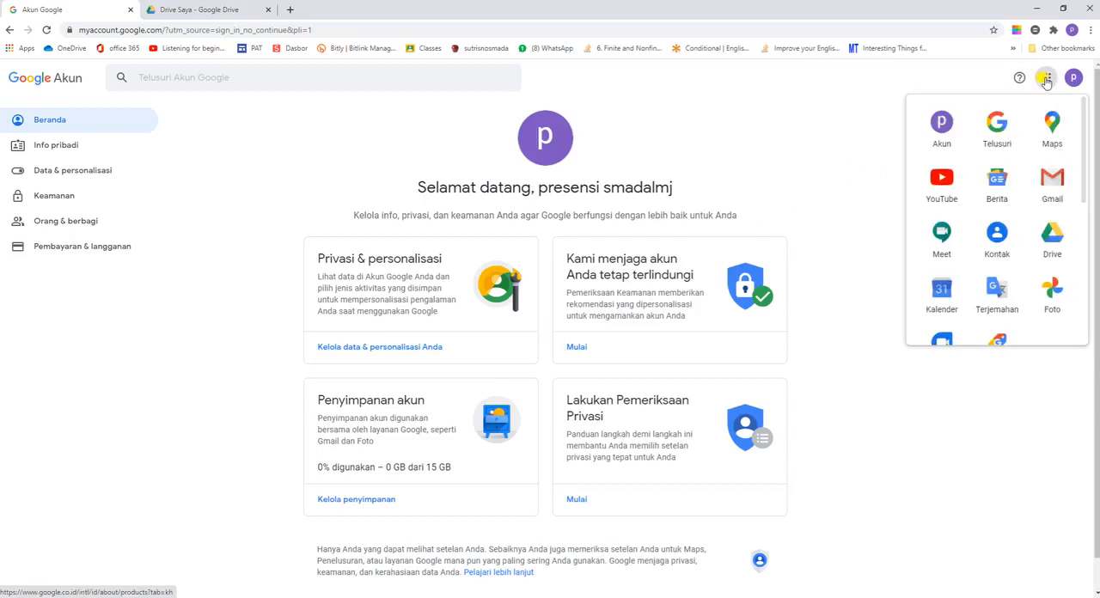
Step: Open Google Drive and create a new folder named PRESENSI LATIHAN in Drive Saya
click(1054, 239)
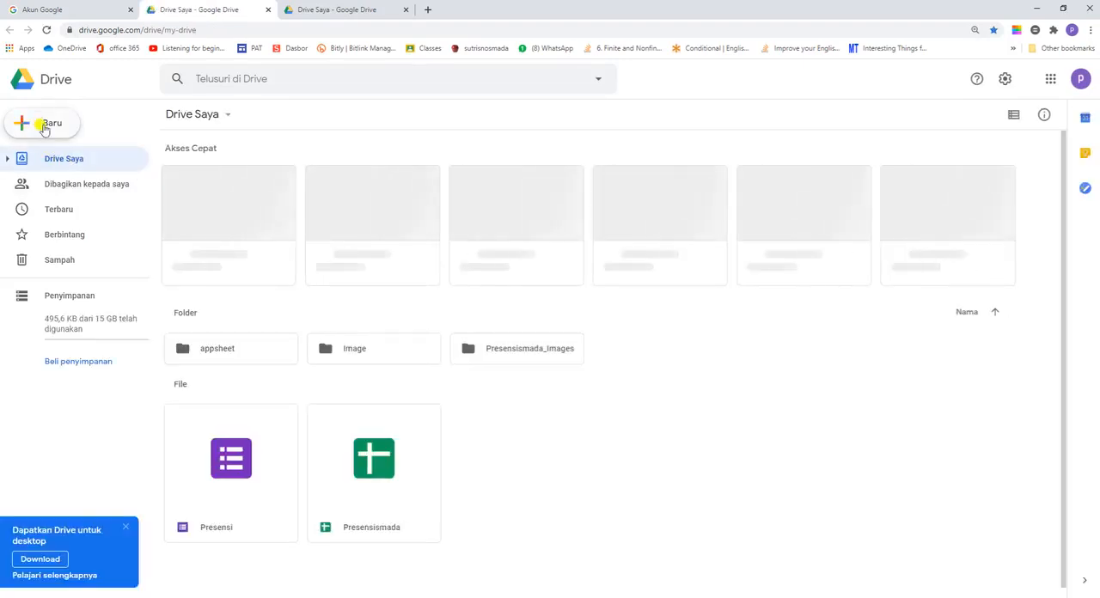
click(48, 126)
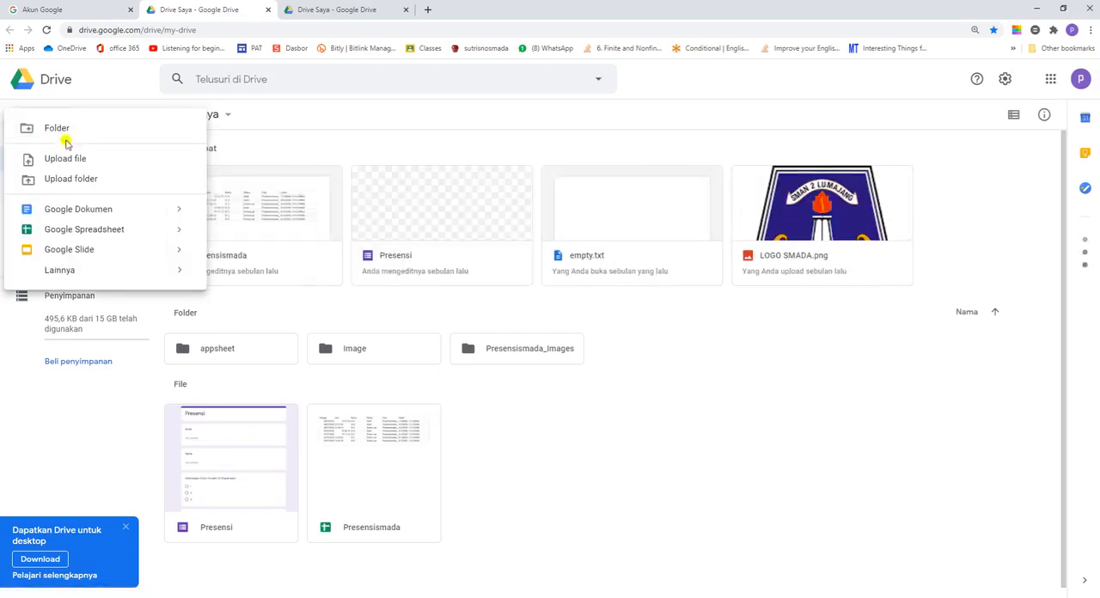
click(55, 130)
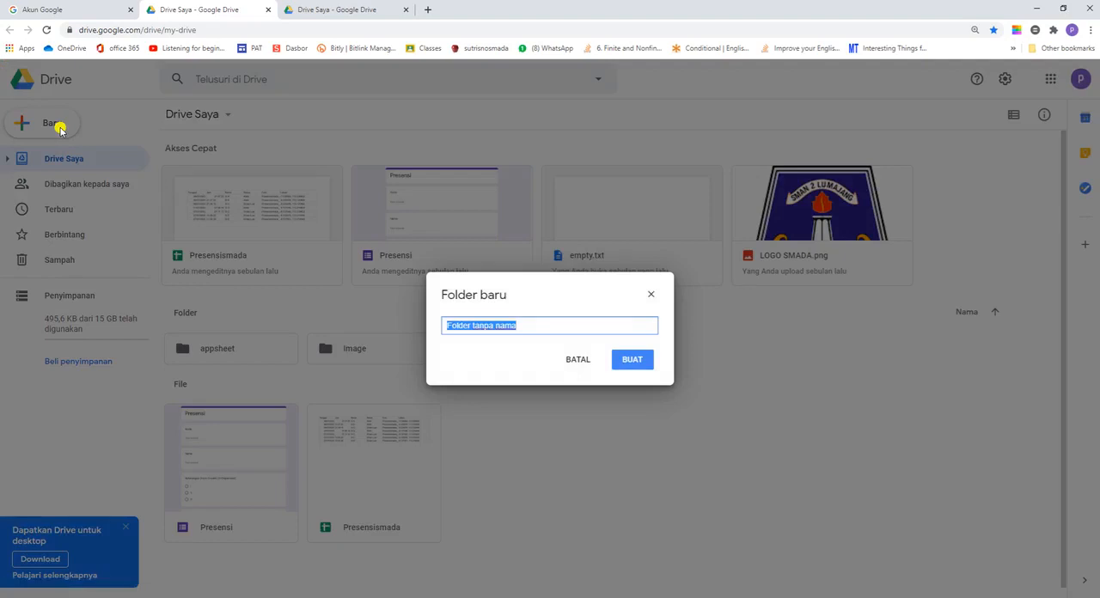
text(PRESENSI LATIHAN)
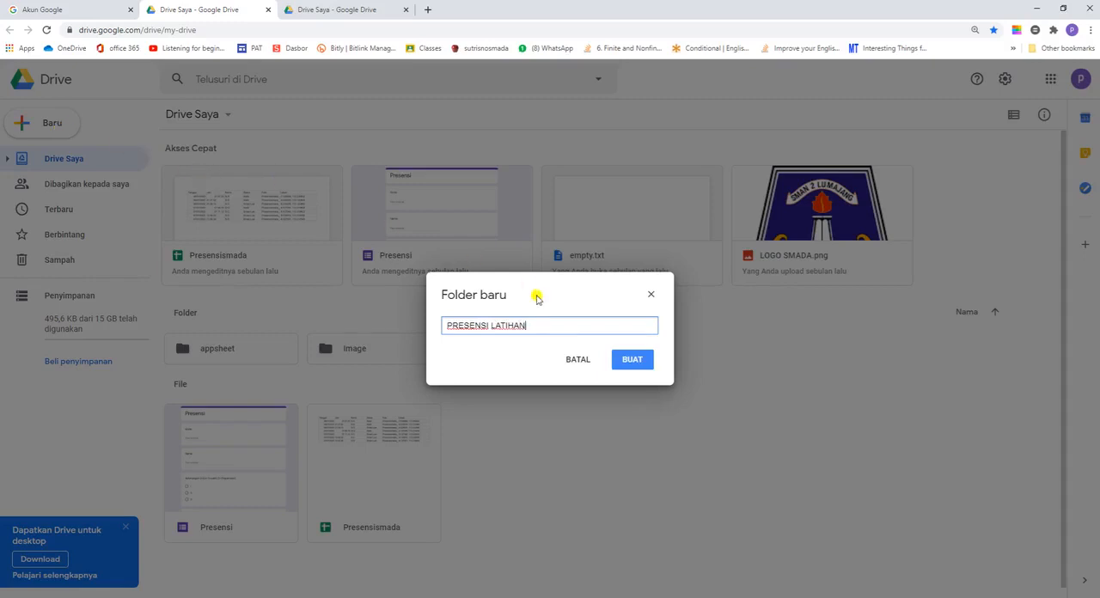
click(640, 361)
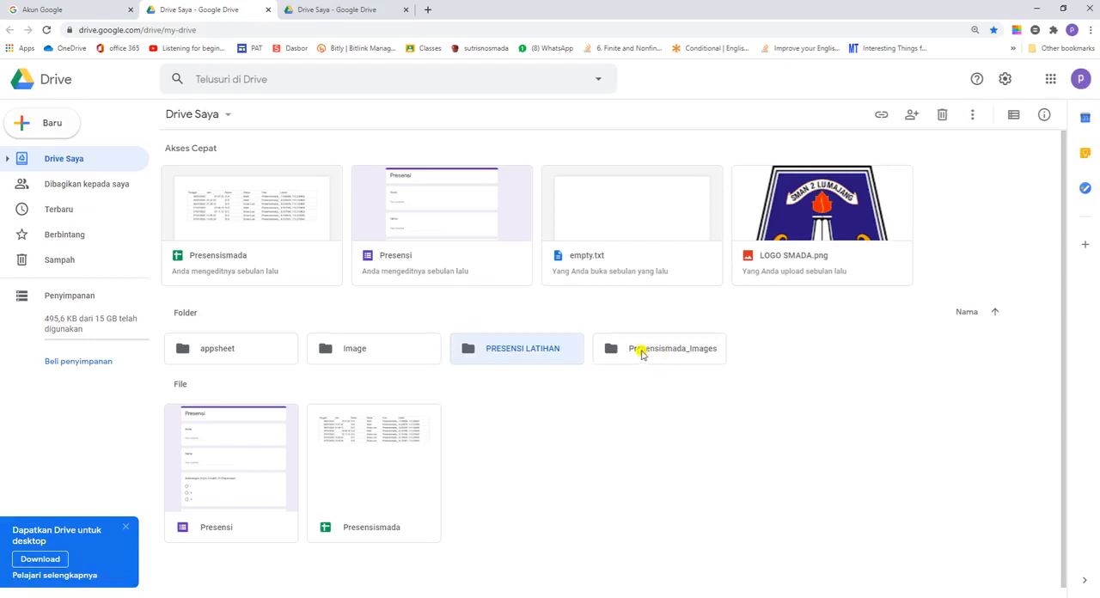
Step: Open the Presensismada_Images folder and create a new blank Google Formulir in it
double_click(641, 354)
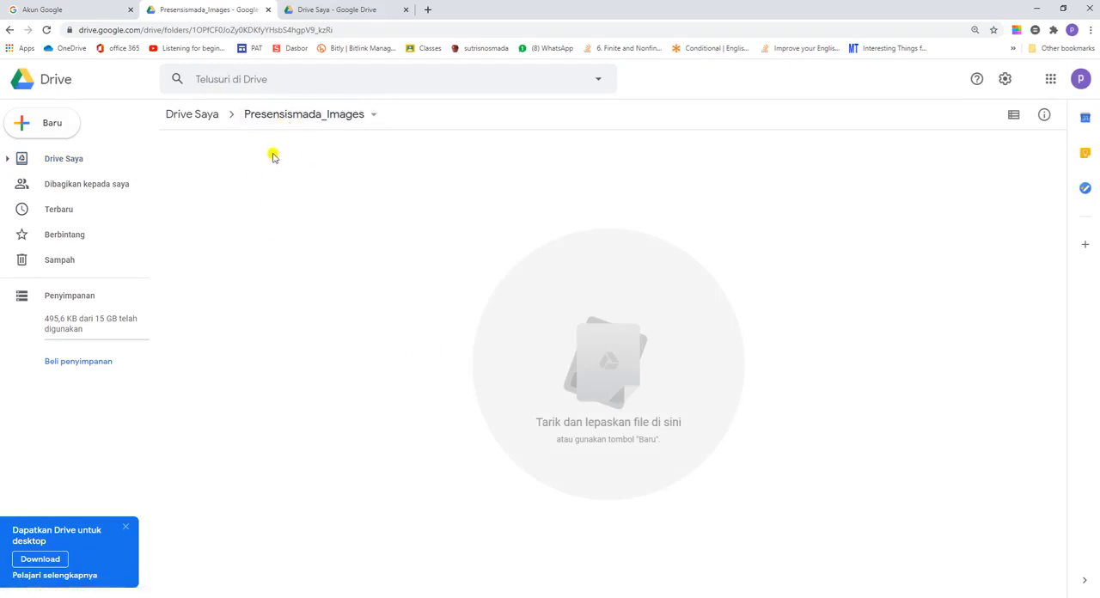
click(25, 125)
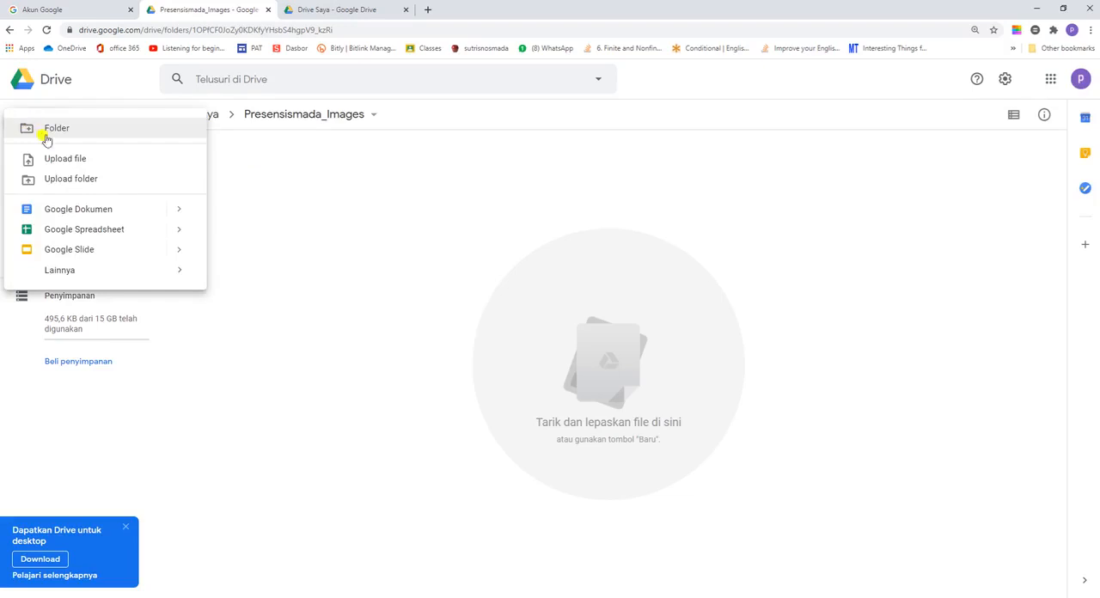
mouse_move(84, 276)
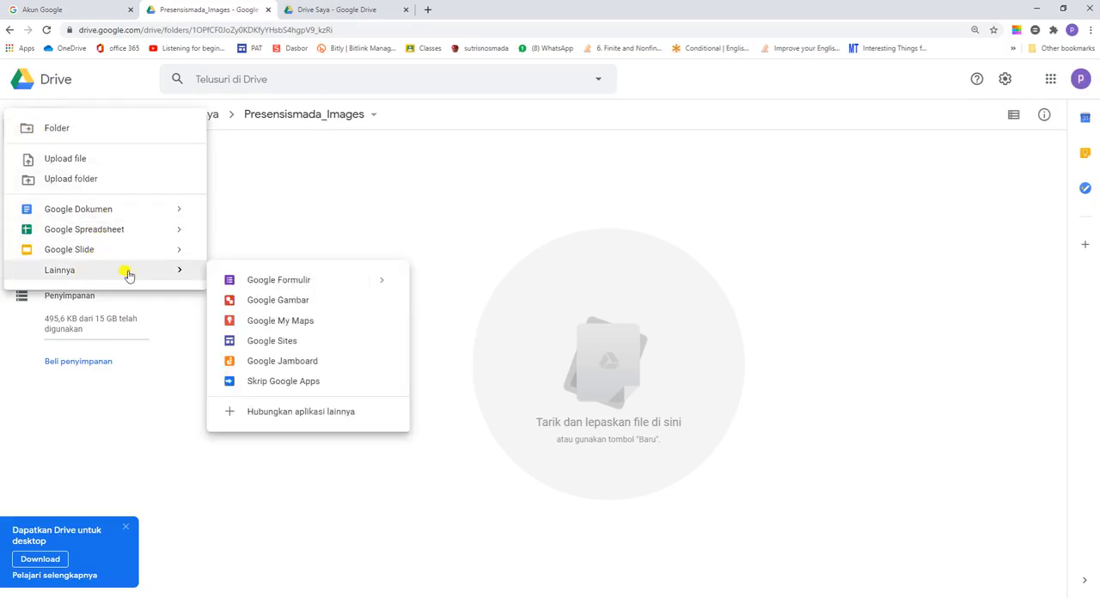
click(269, 282)
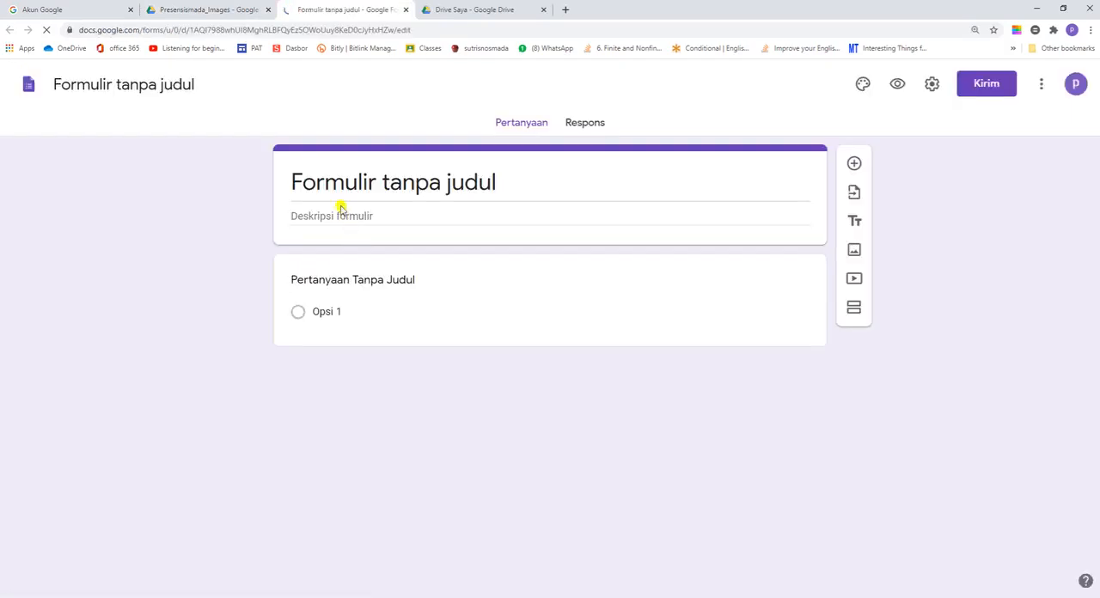
Step: Enter PRESE as the form title and PRESENSI GURU DAN KARYAWAN as the first question's text
click(342, 187)
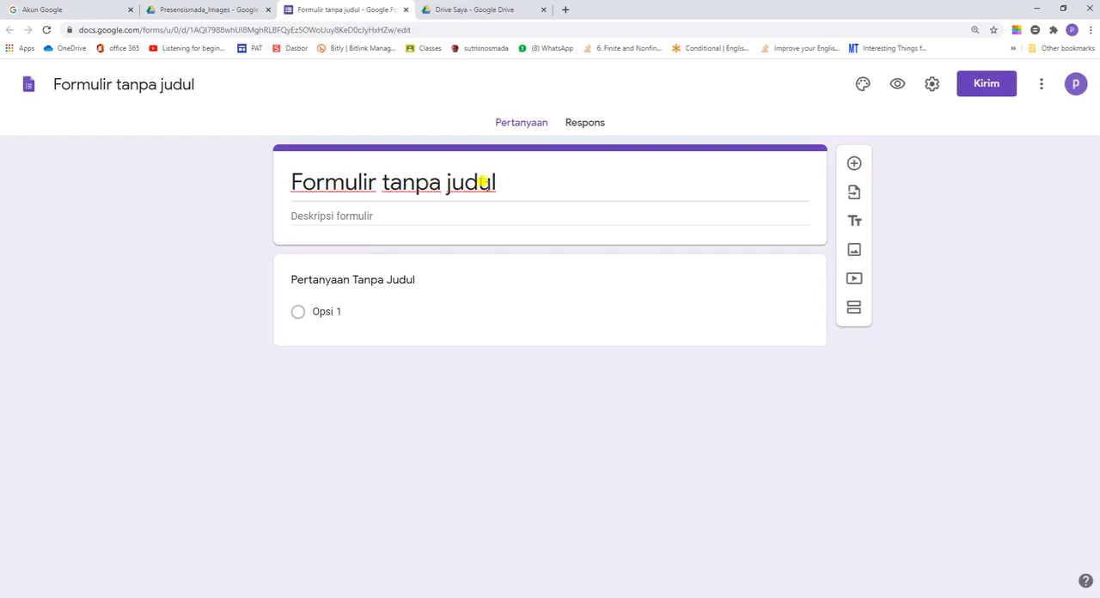
drag(499, 181, 232, 189)
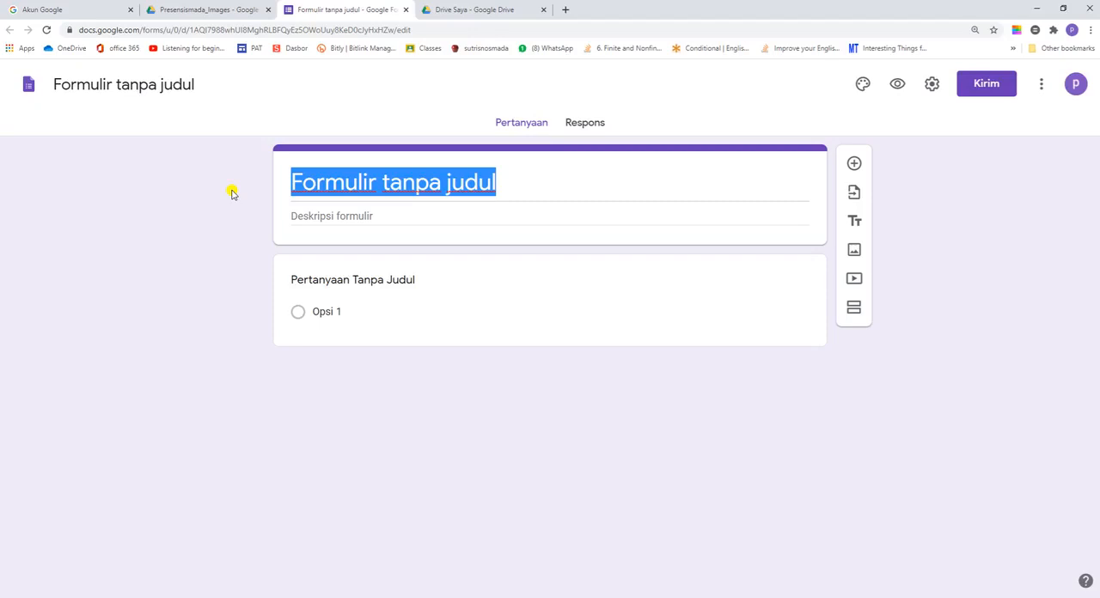
text(PRESE)
key(Tab)
text(NSI GU)
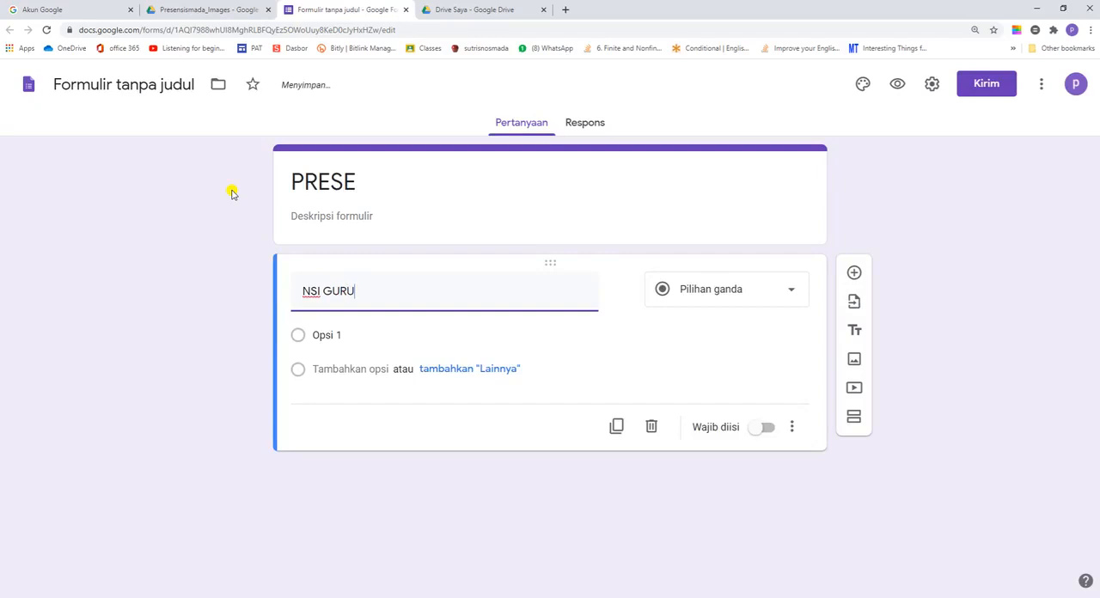
click(299, 291)
text(PRE)
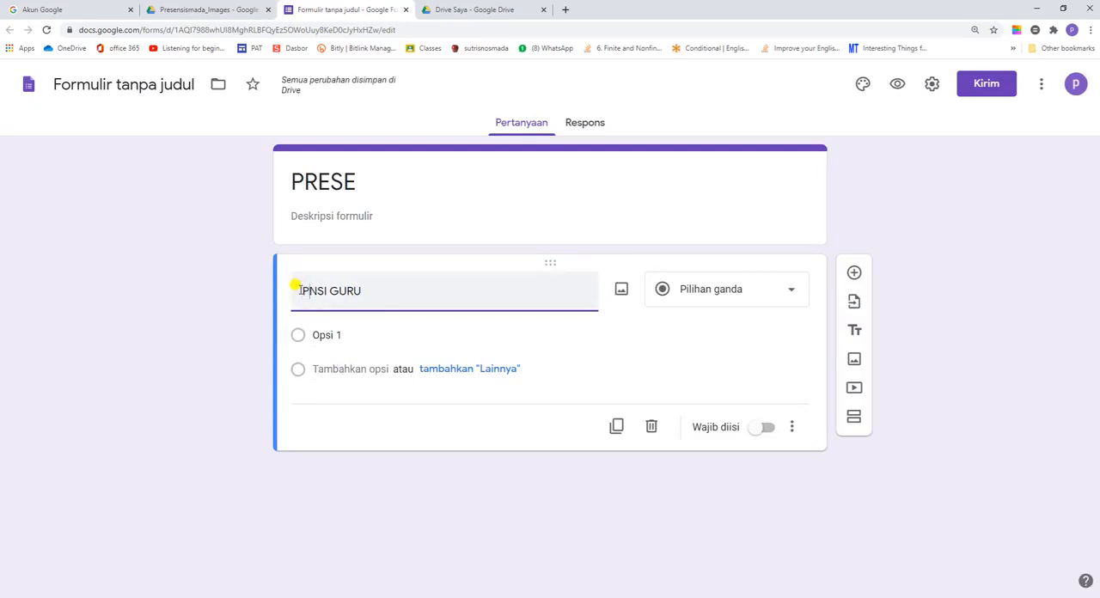
text(SE)
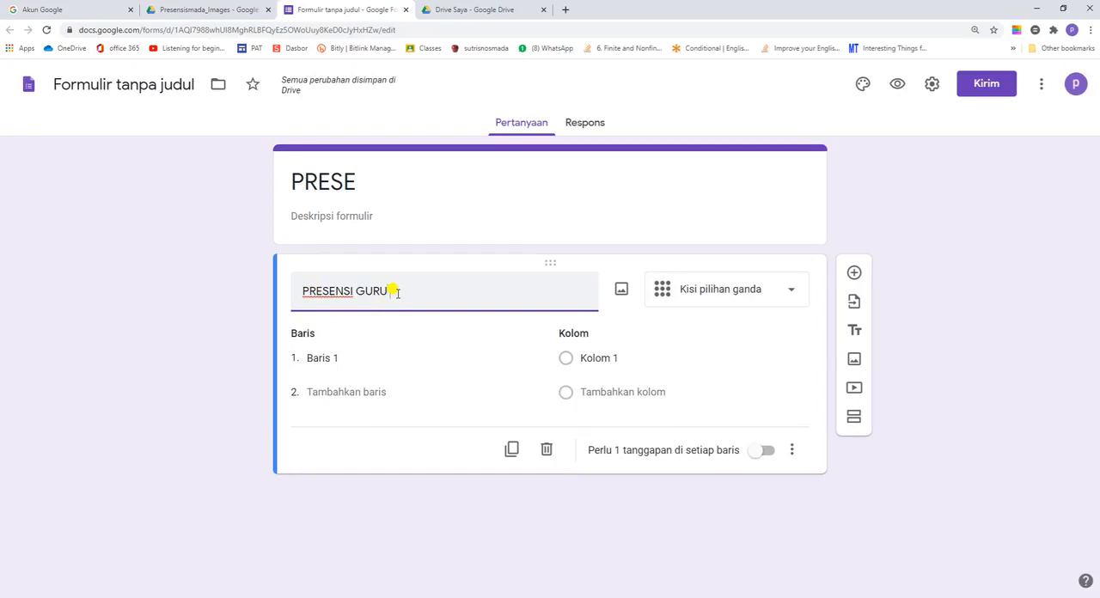
text(DAN KARYAWAN)
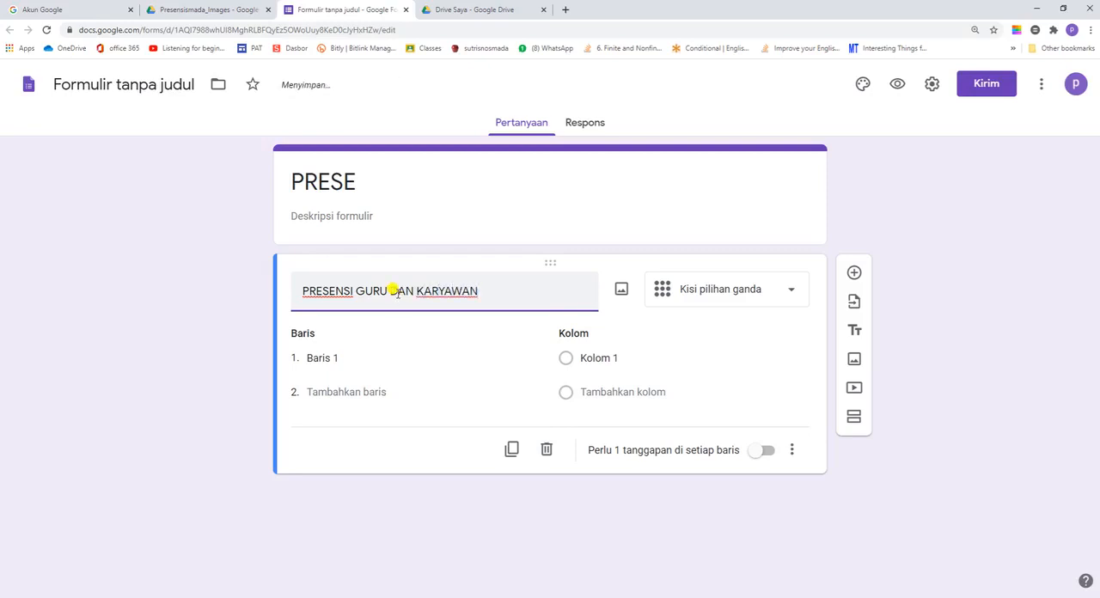
Step: Move the first question's text PRESENSI GURU DAN KARYAWAN into the form title, replacing PRESE, and use it as the form's file name
drag(490, 287, 248, 285)
right_click(324, 282)
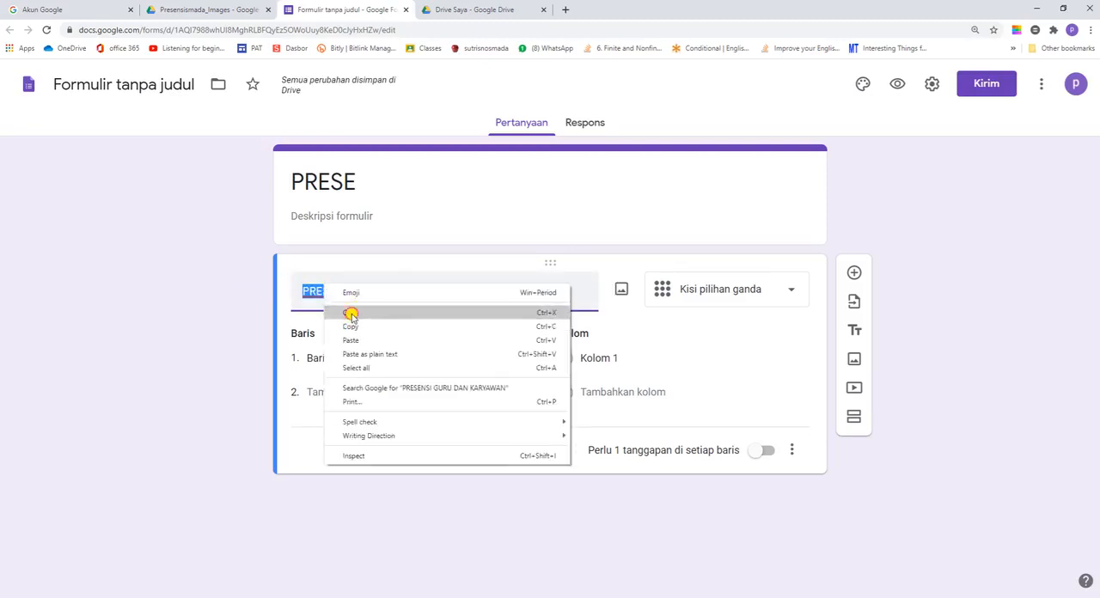
click(351, 313)
double_click(352, 181)
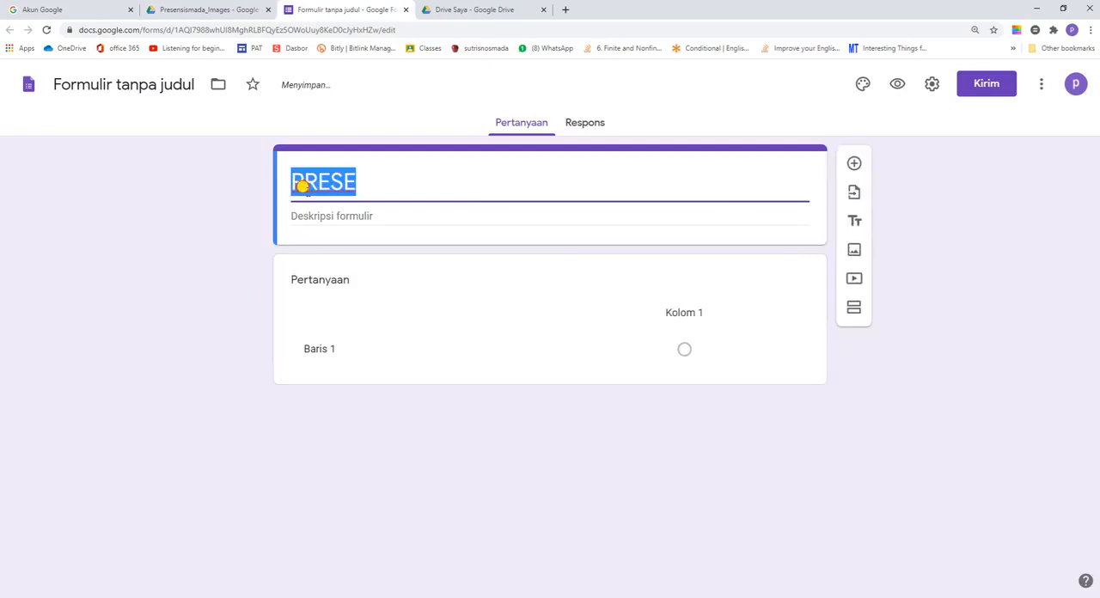
key(ctrl+v)
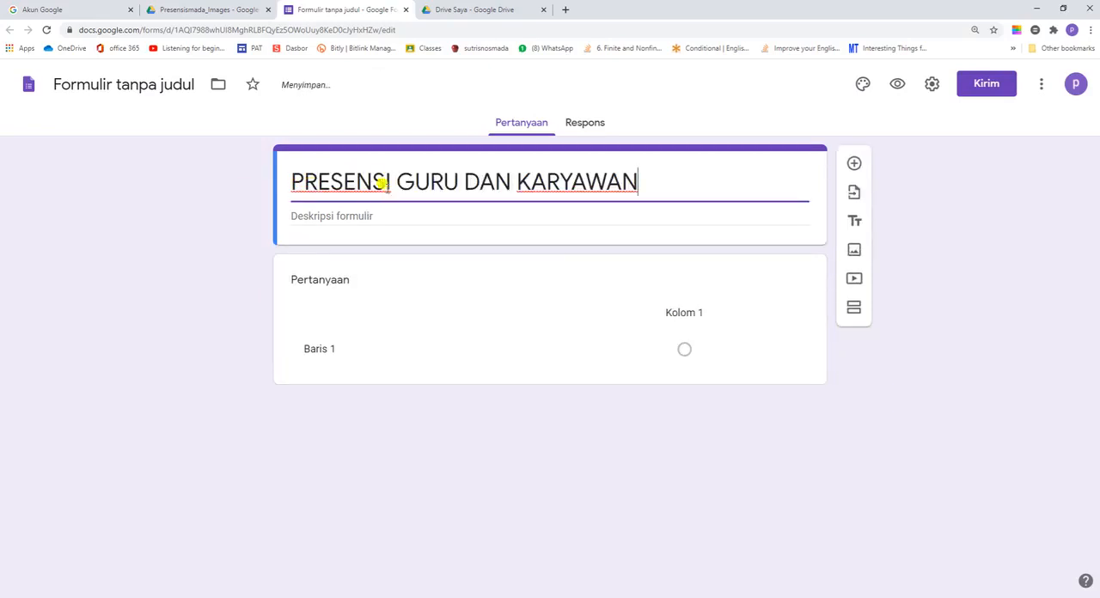
click(122, 83)
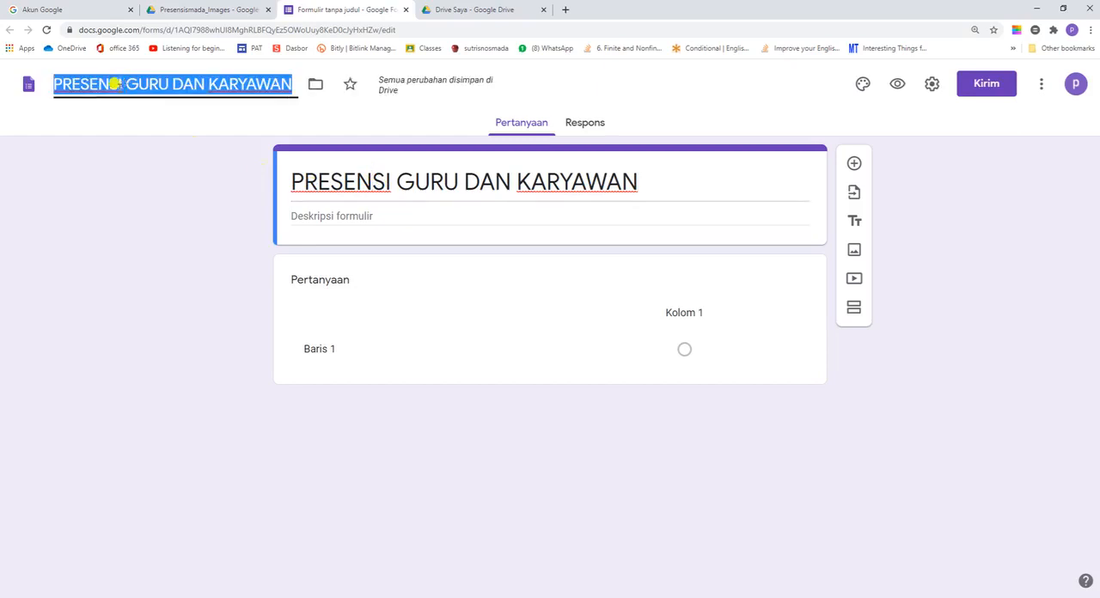
click(311, 217)
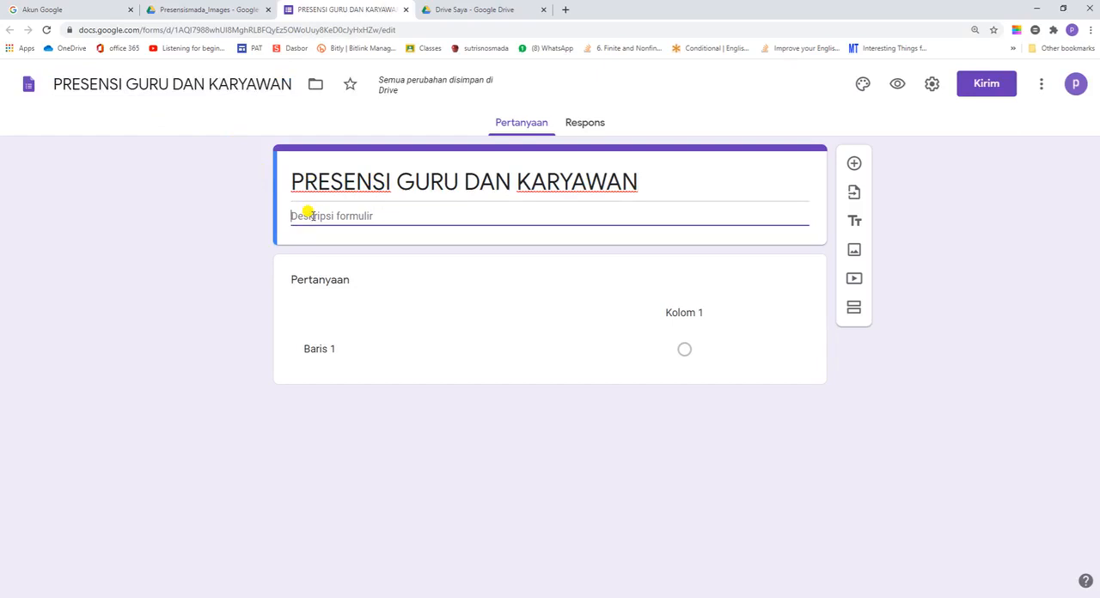
Step: Make the first question a short answer titled KODE that accepts only numbers, and add a short-answer question titled NAMA
click(322, 281)
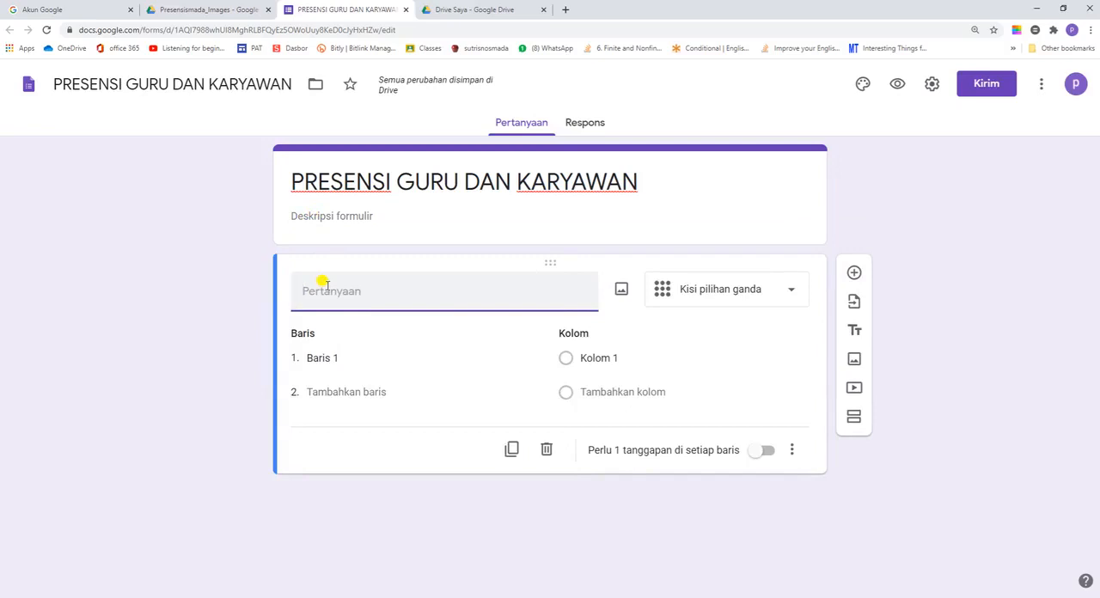
text(KODE)
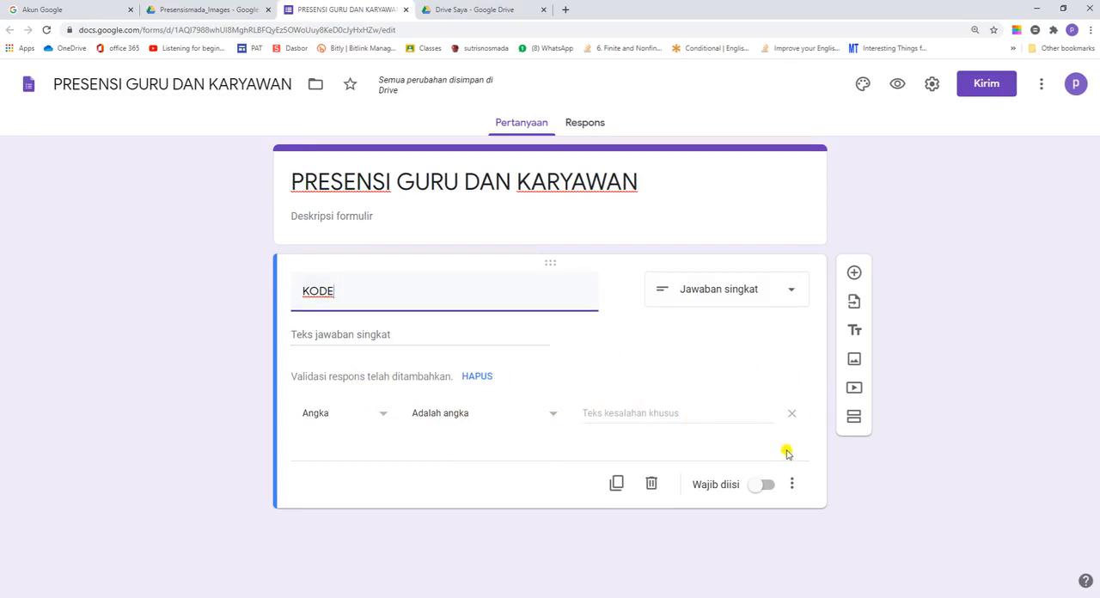
click(853, 274)
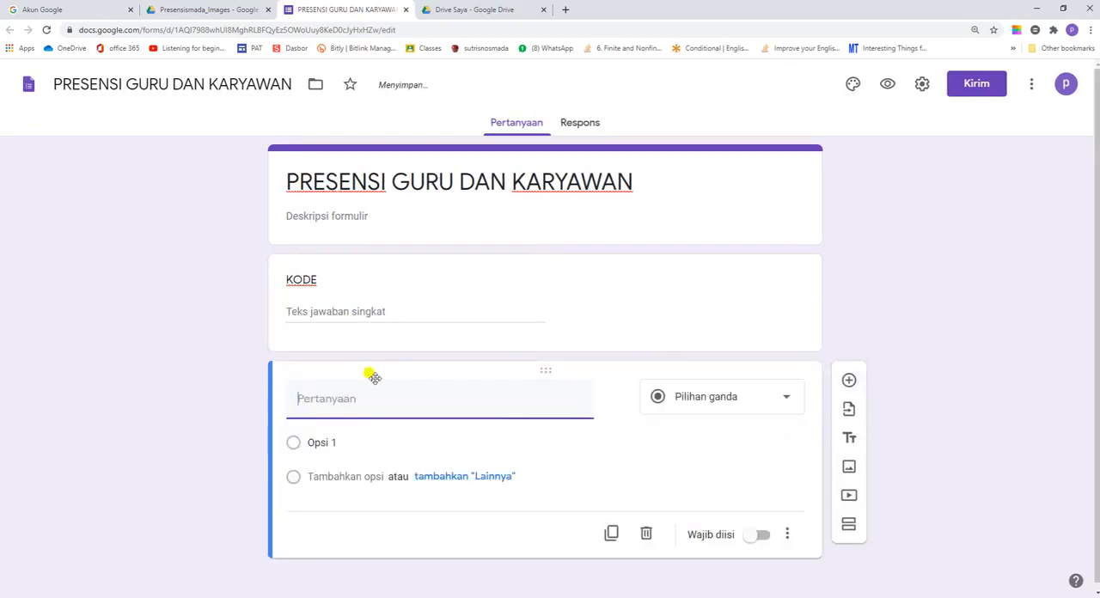
text(NAMA)
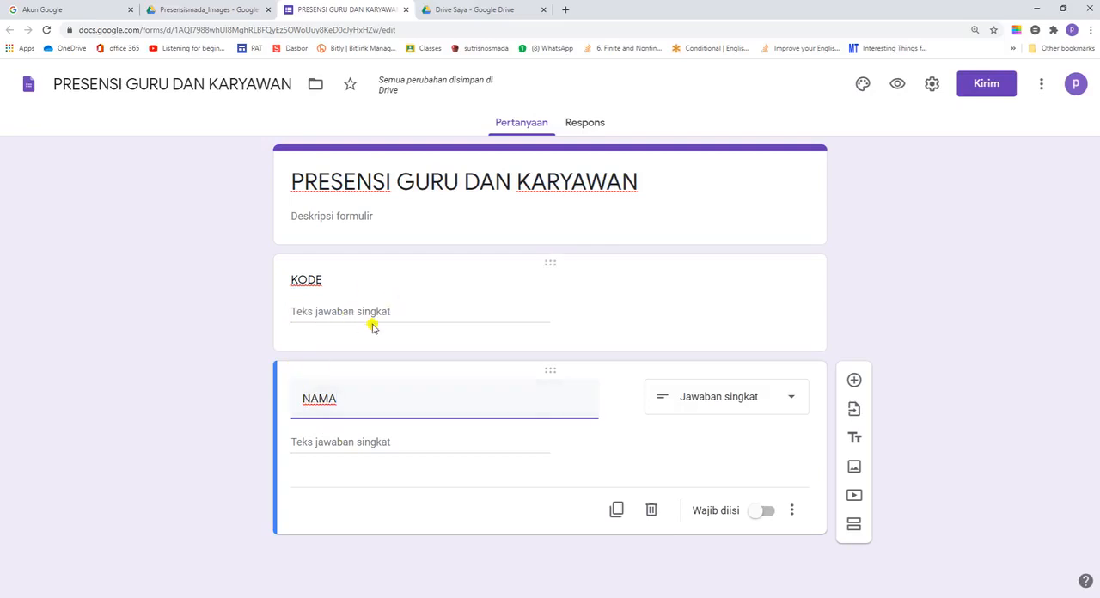
Step: Duplicate the NAMA question and retitle the copy KETERANGAN
click(617, 510)
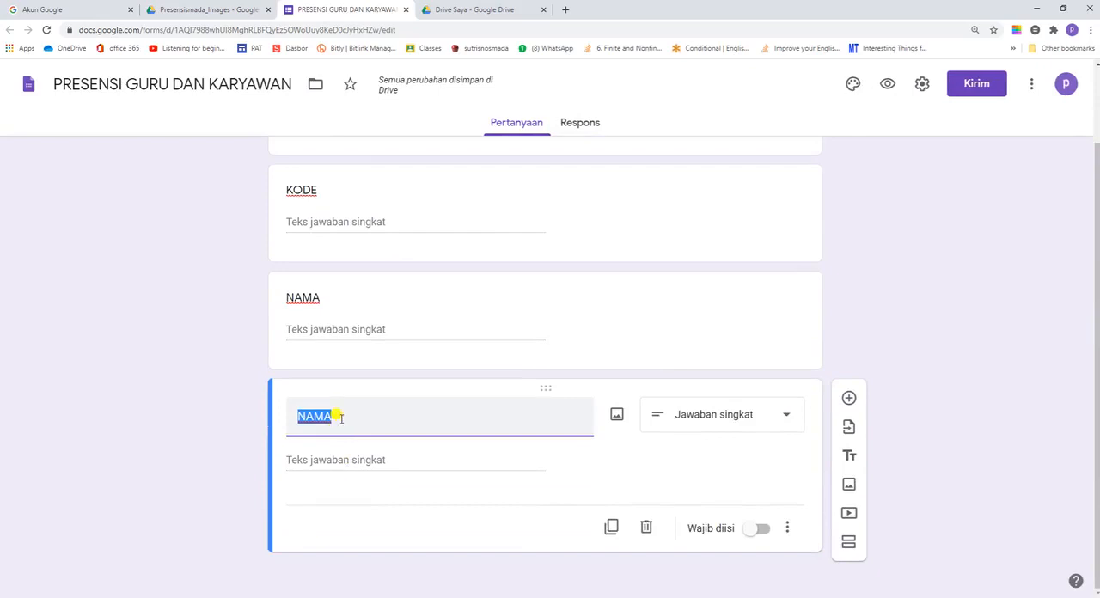
text(KT)
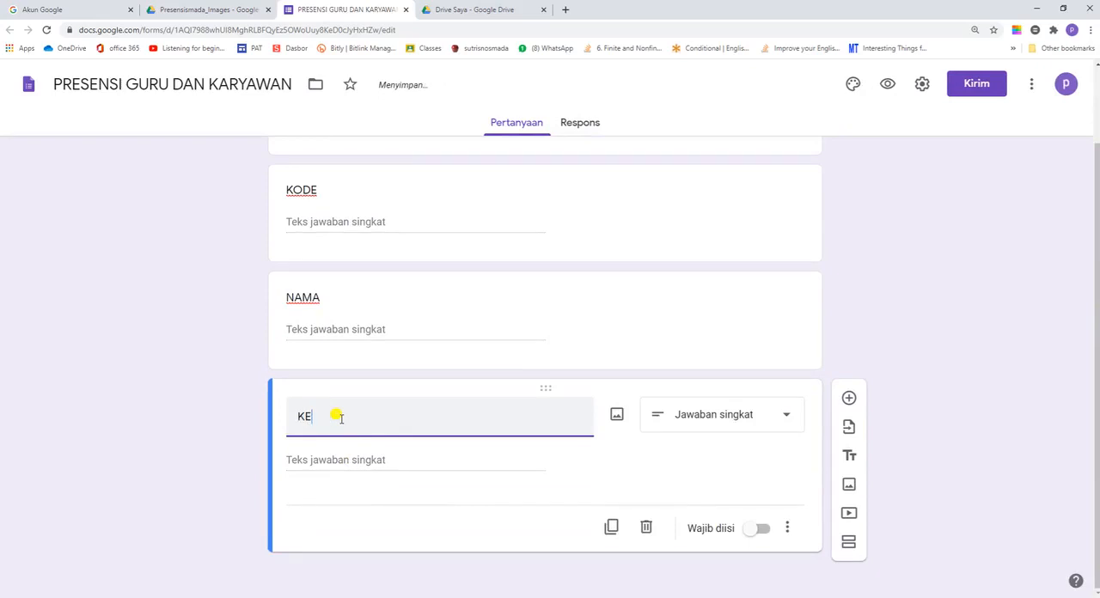
key(BackSpace)
key(BackSpace)
key(BackSpace)
text(ETERANGAN)
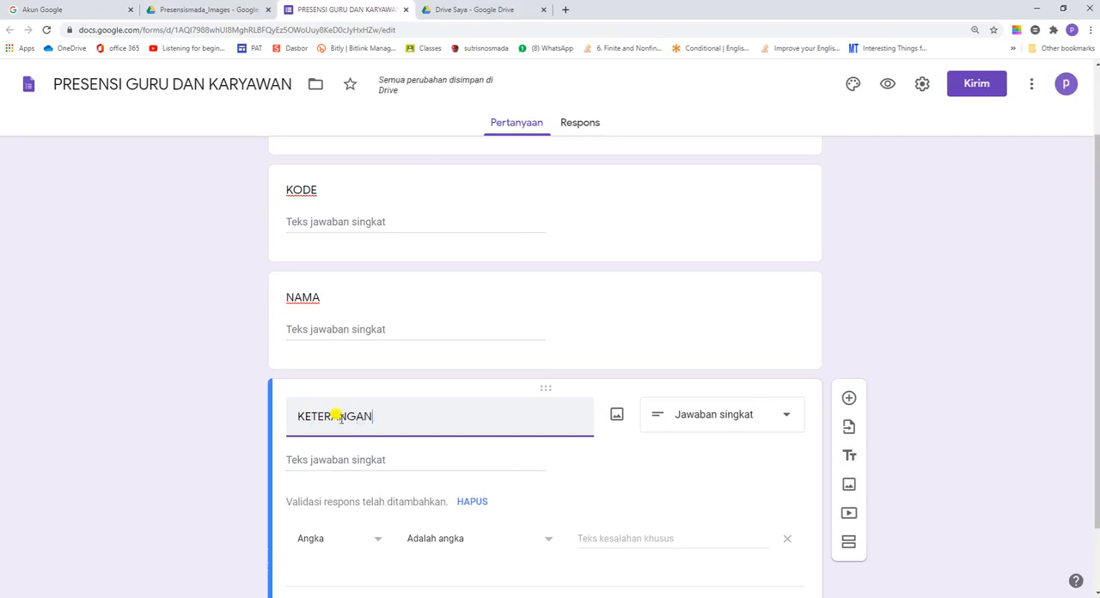
Step: Change the KETERANGAN question to Pilihan ganda with the options H, S, I and D
click(785, 422)
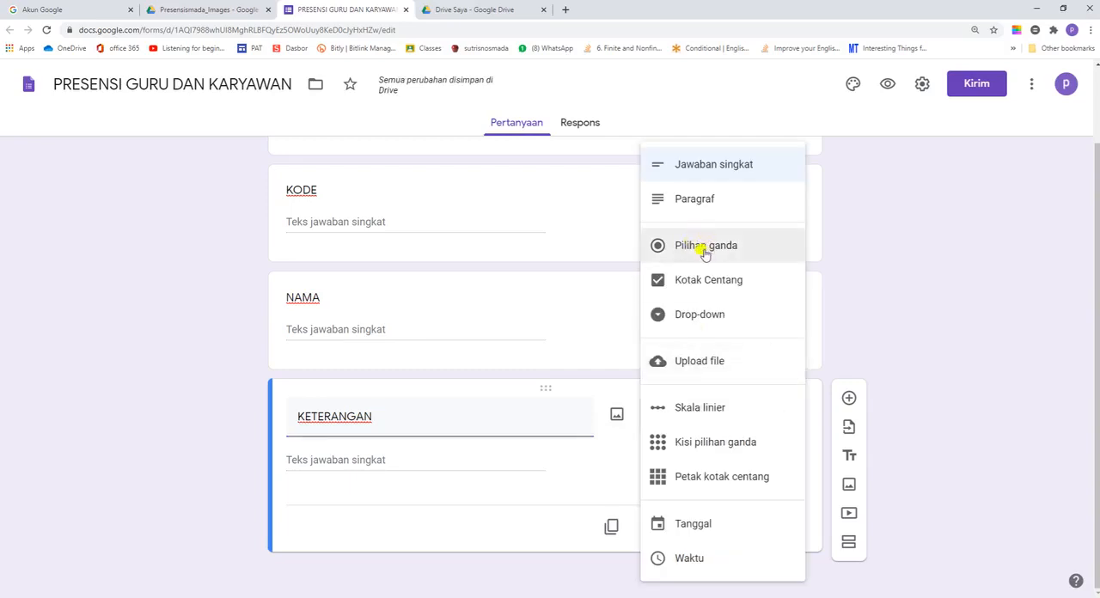
click(704, 248)
click(329, 459)
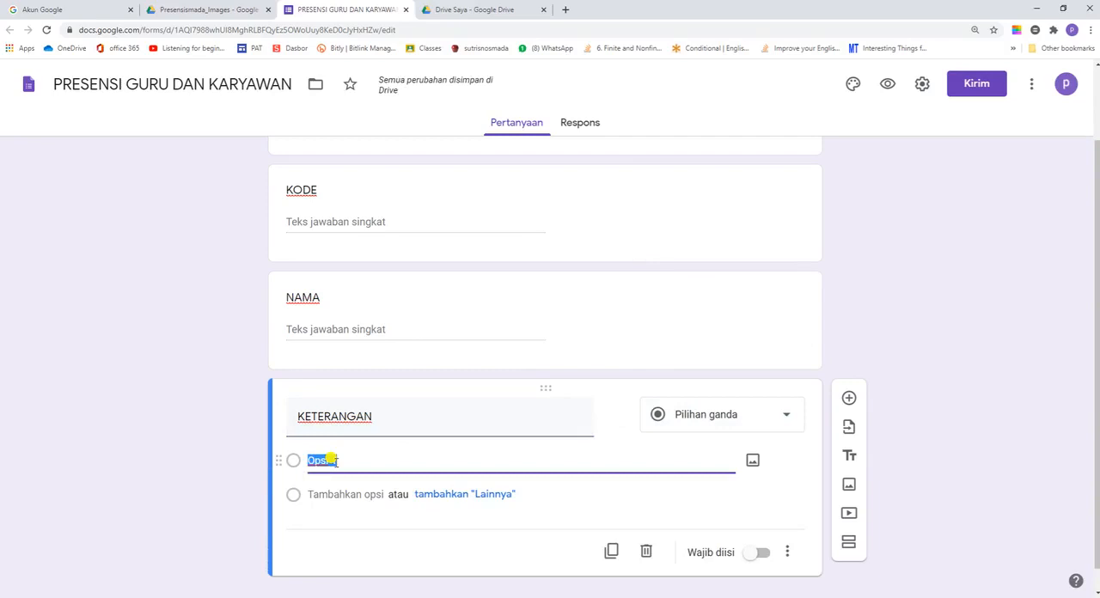
text(H)
key(Return)
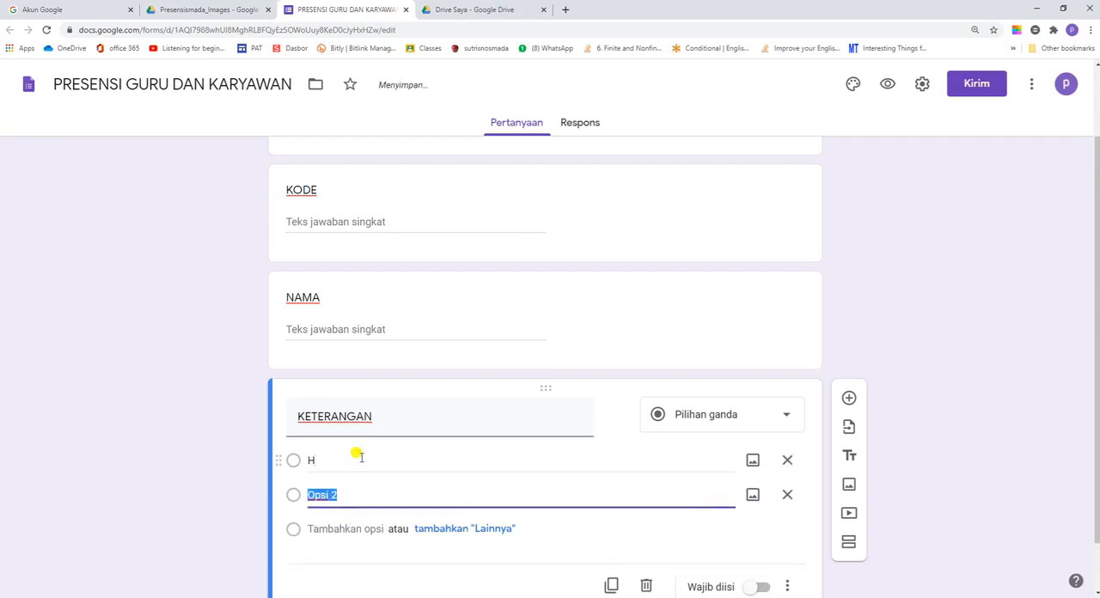
text(S)
key(Return)
text(I)
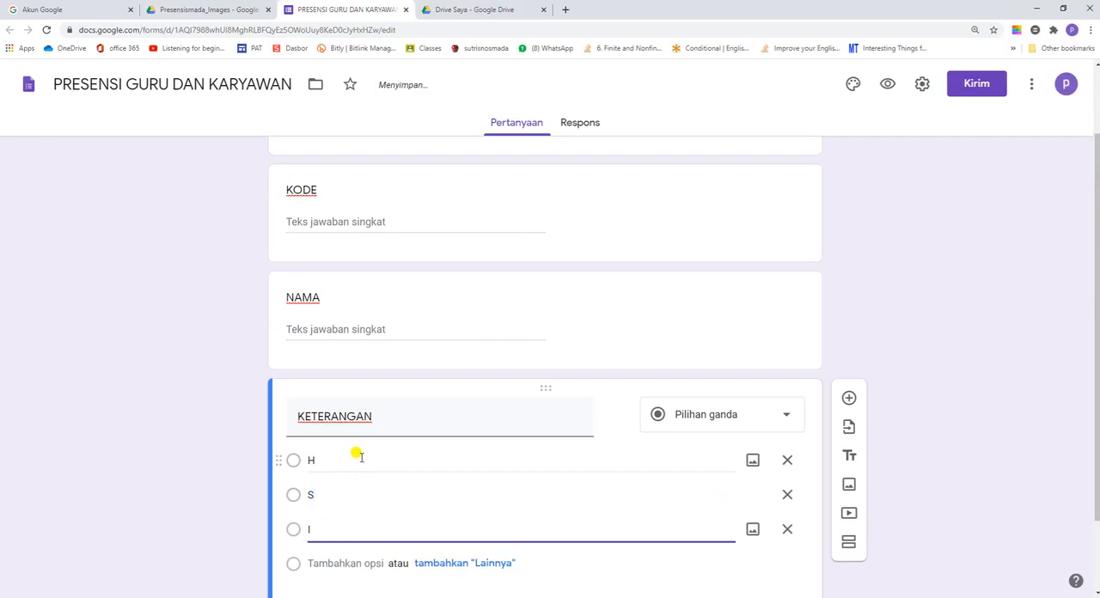
key(Return)
text(D)
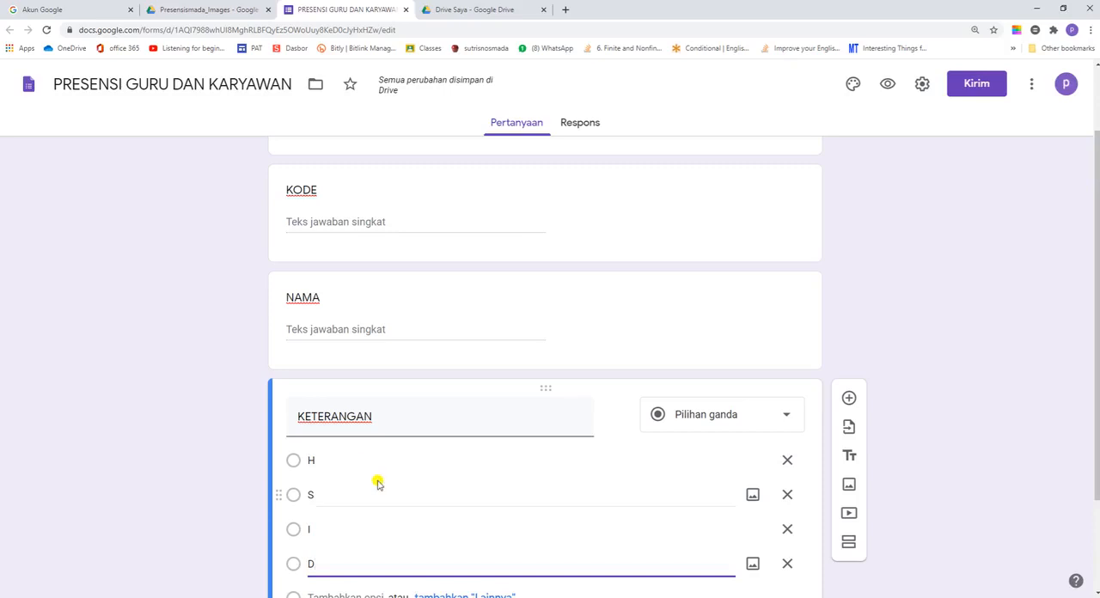
Step: Add a question below KETERANGAN titled FOTO (Foto selfie real time menggunakan in time stamp)
scroll(394, 494, down, 1)
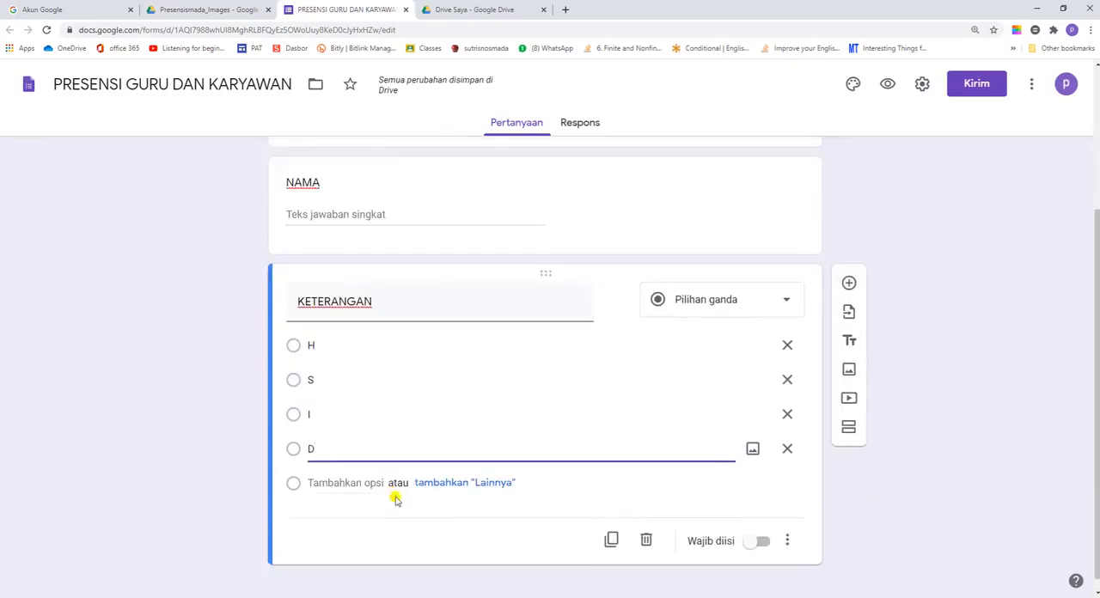
scroll(395, 498, up, 1)
scroll(395, 498, down, 1)
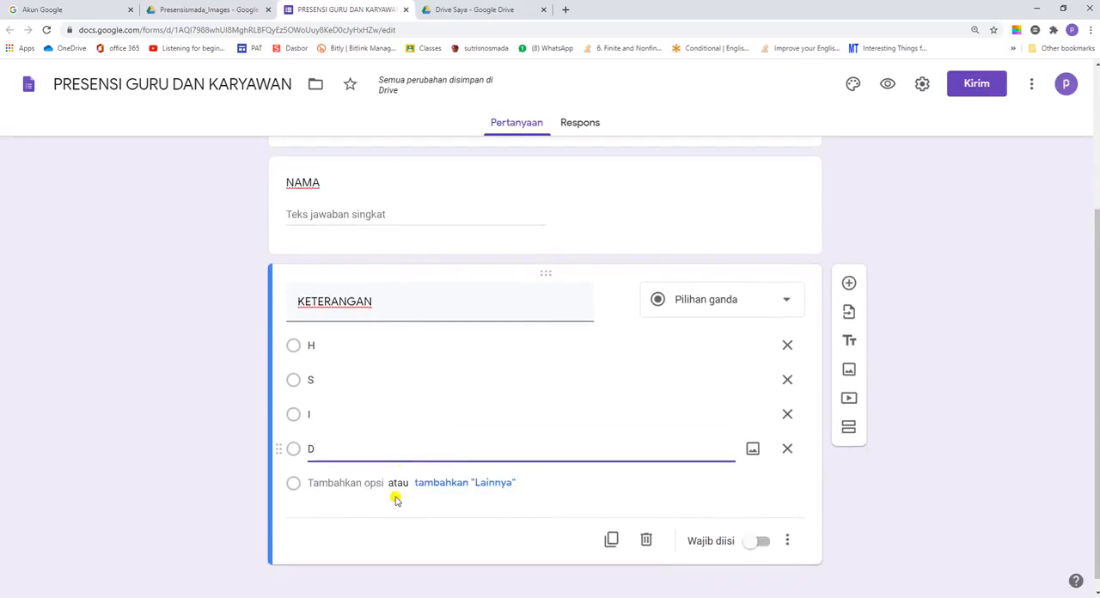
click(614, 546)
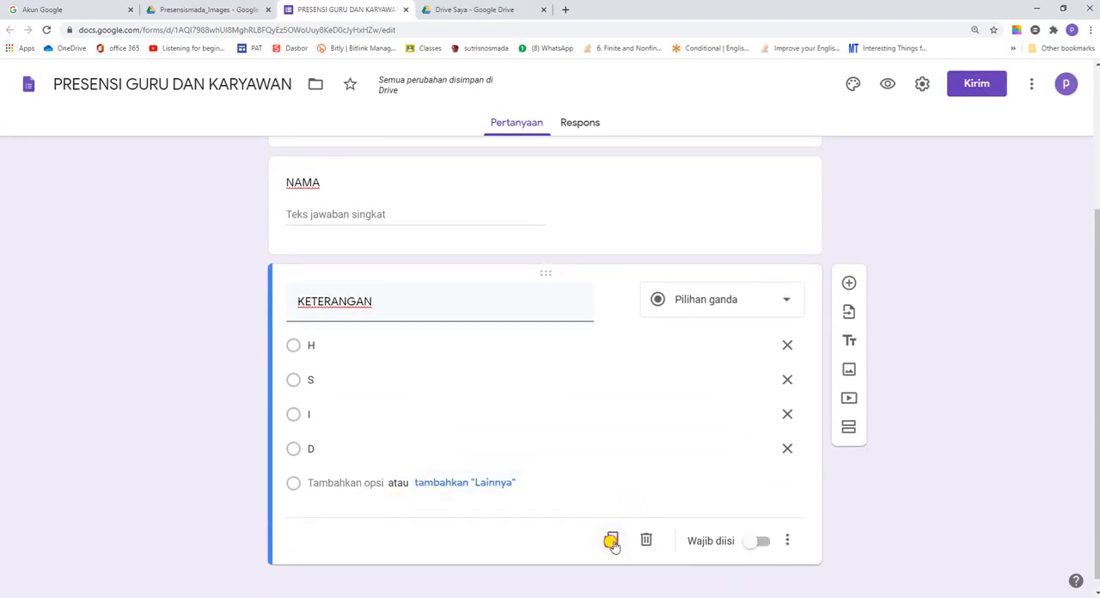
click(850, 283)
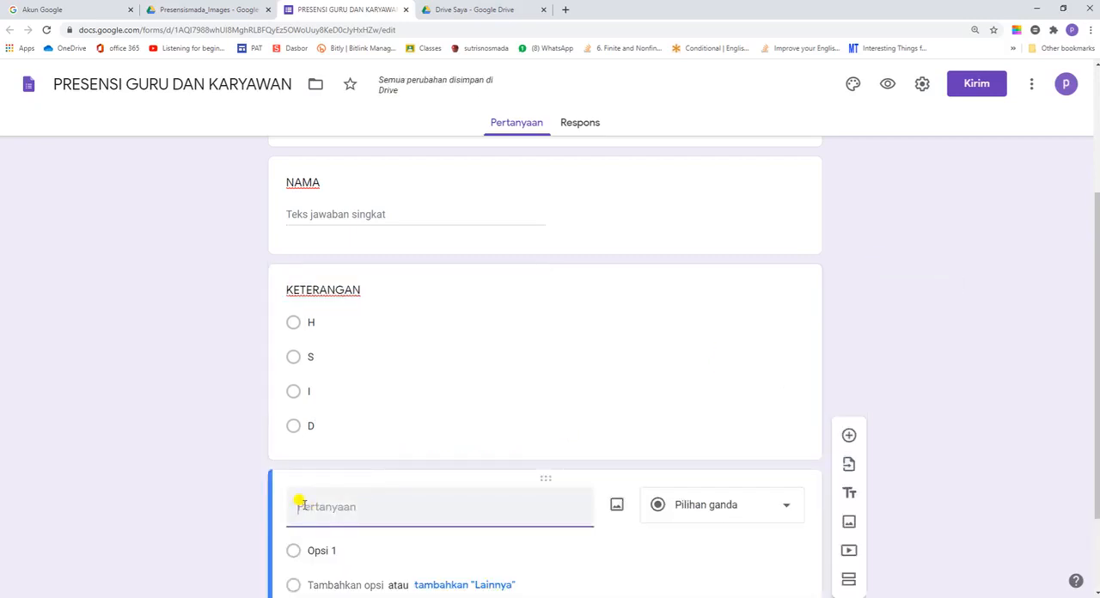
text(FOTO)
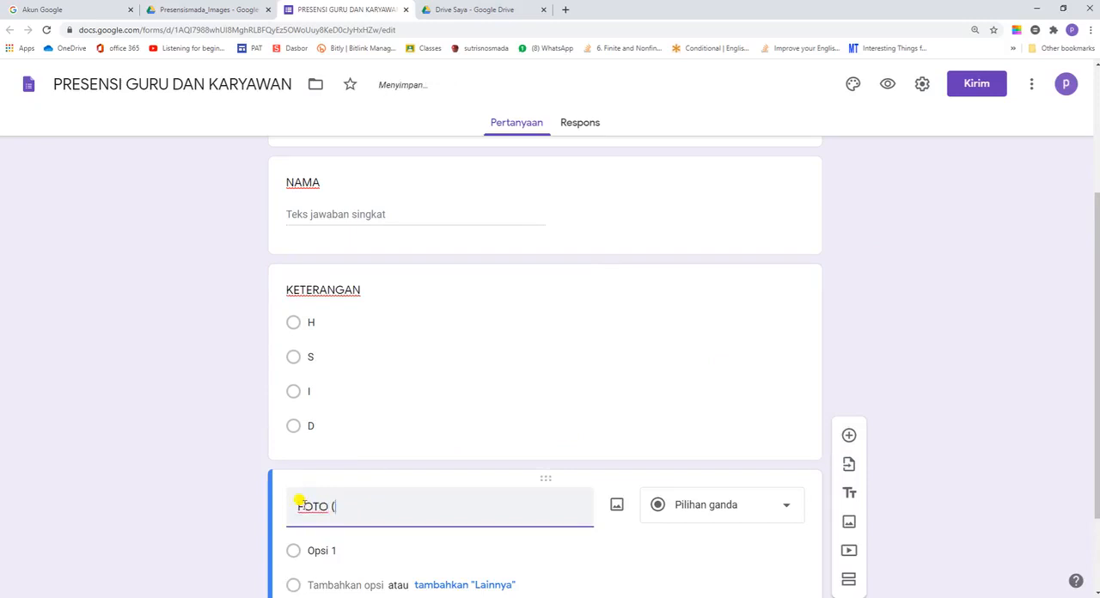
text( (Foto selfie real t)
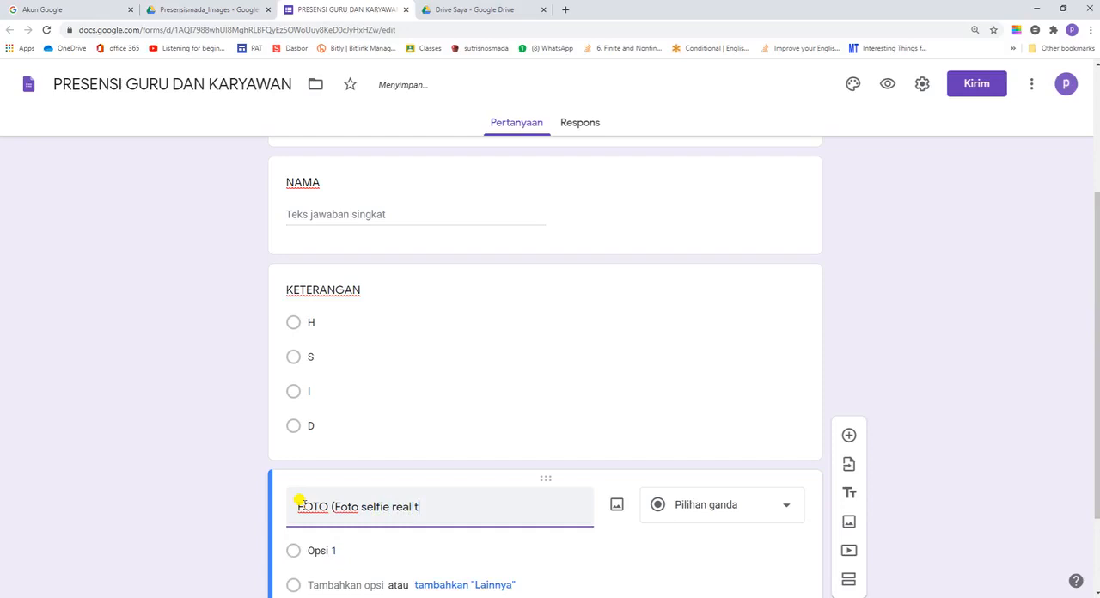
text(ime menggunakan in tim)
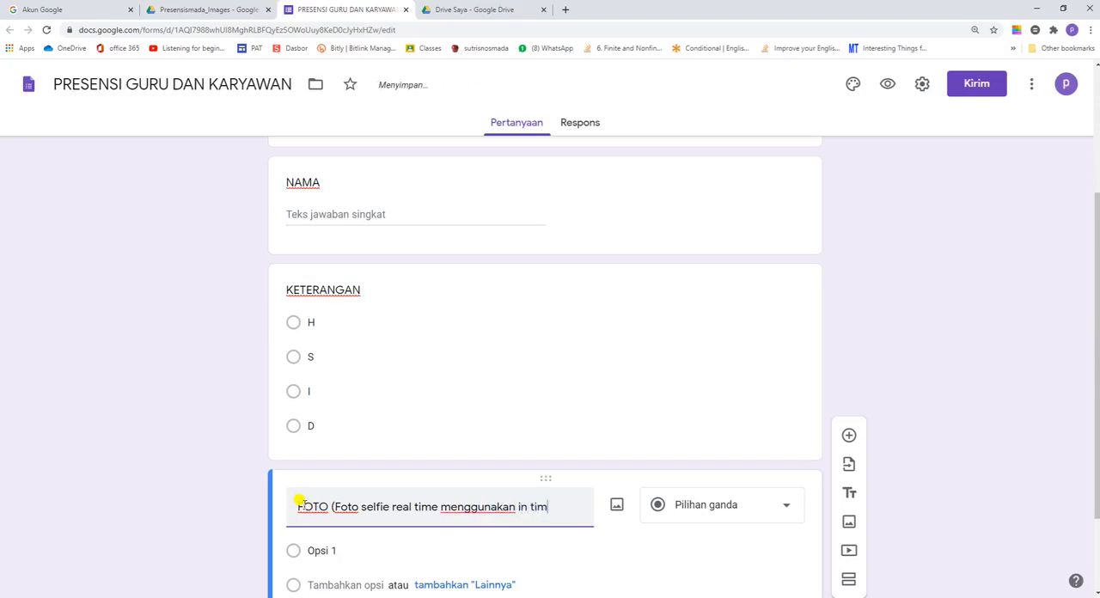
text(e stamp)
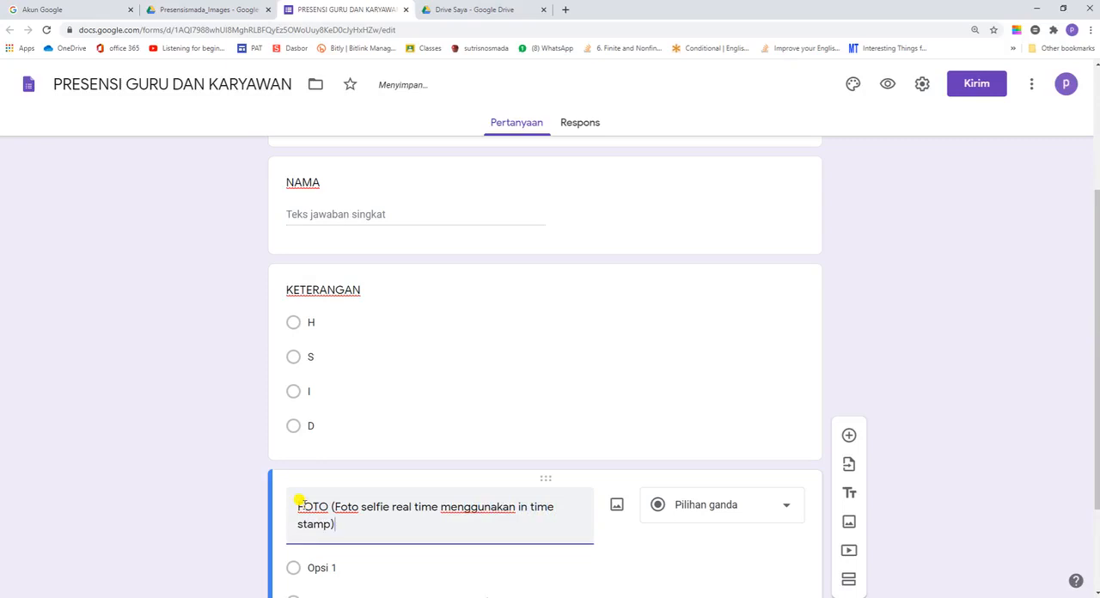
Step: Choose Upload file as the answer type of the FOTO question
scroll(593, 507, down, 2)
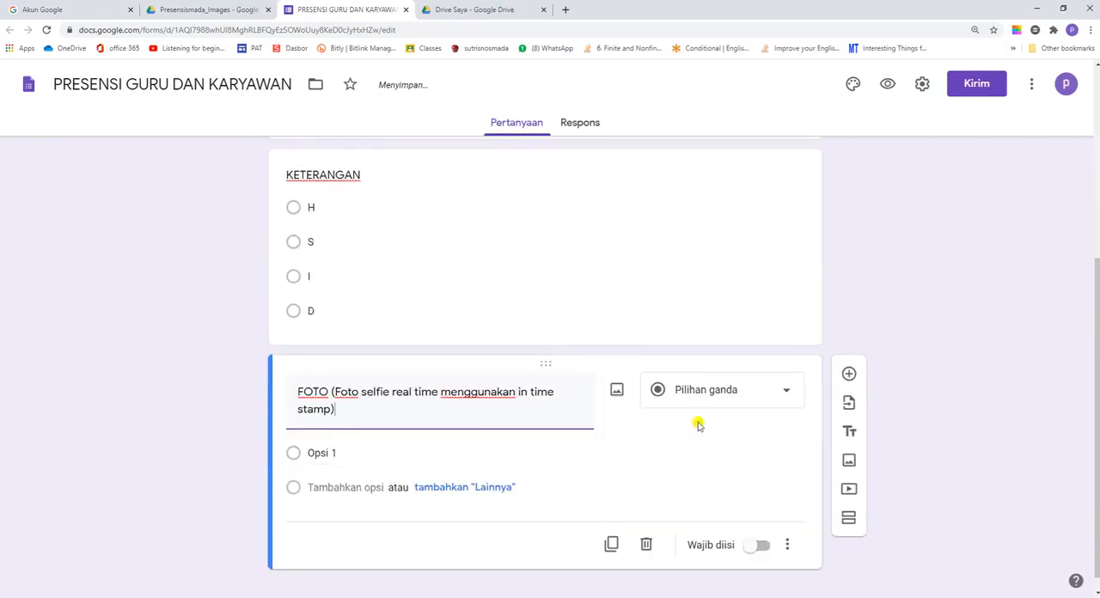
click(784, 394)
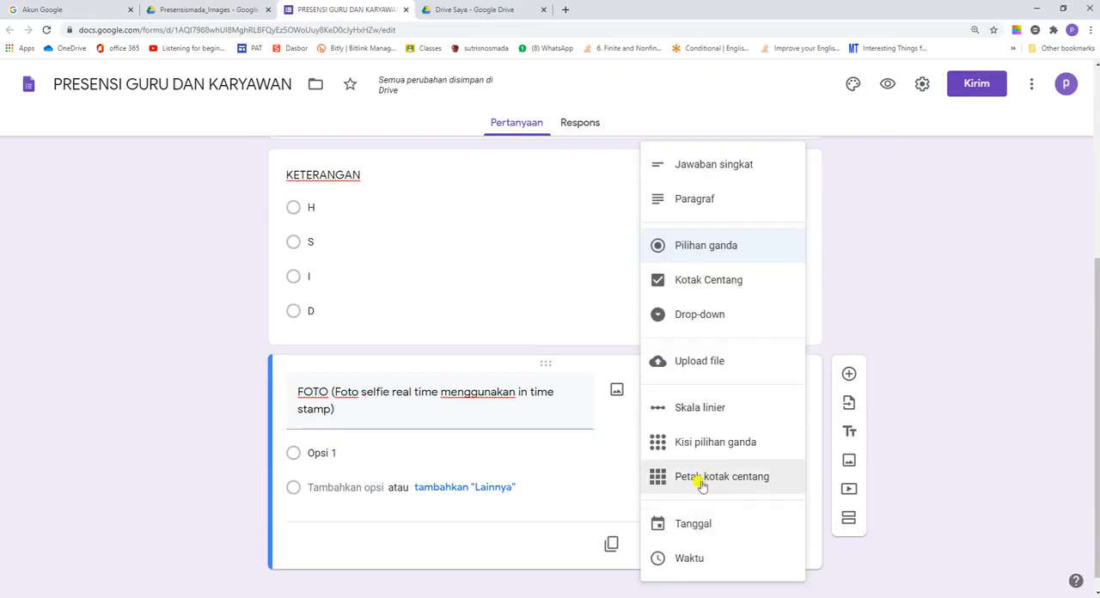
click(696, 359)
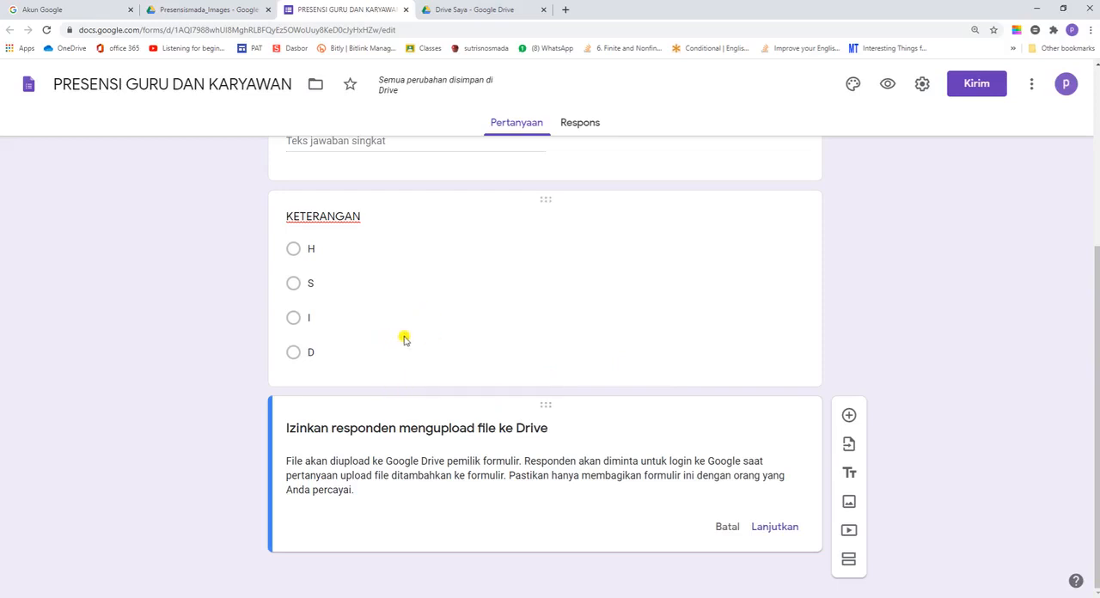
Step: Review the form from its title through the KODE, NAMA and KETERANGAN questions to the file-upload consent card
scroll(466, 338, up, 2)
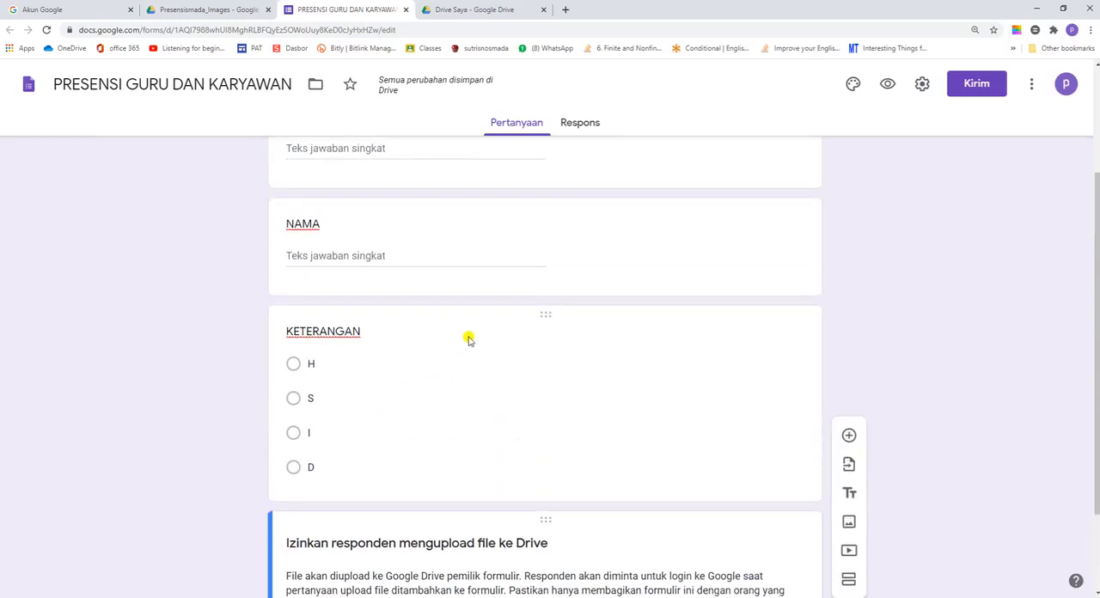
scroll(468, 339, down, 2)
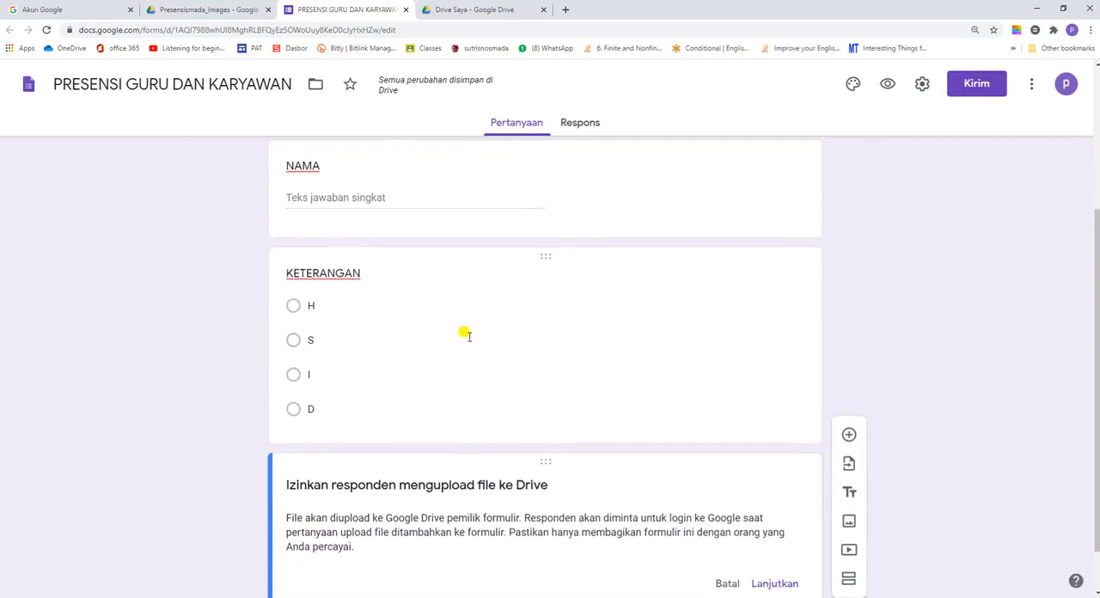
scroll(468, 339, up, 5)
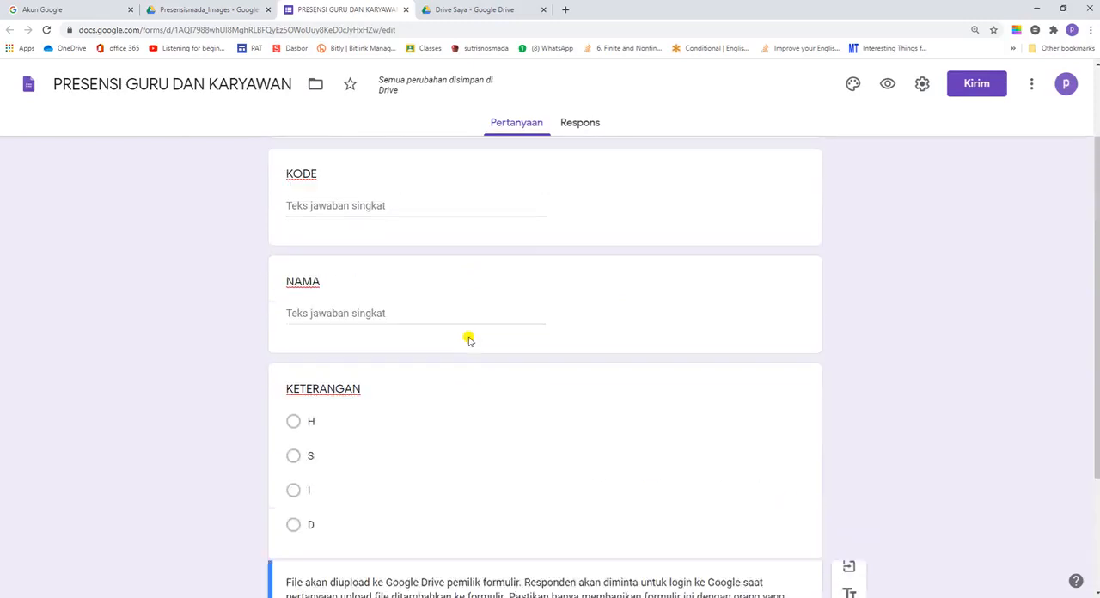
scroll(468, 340, down, 2)
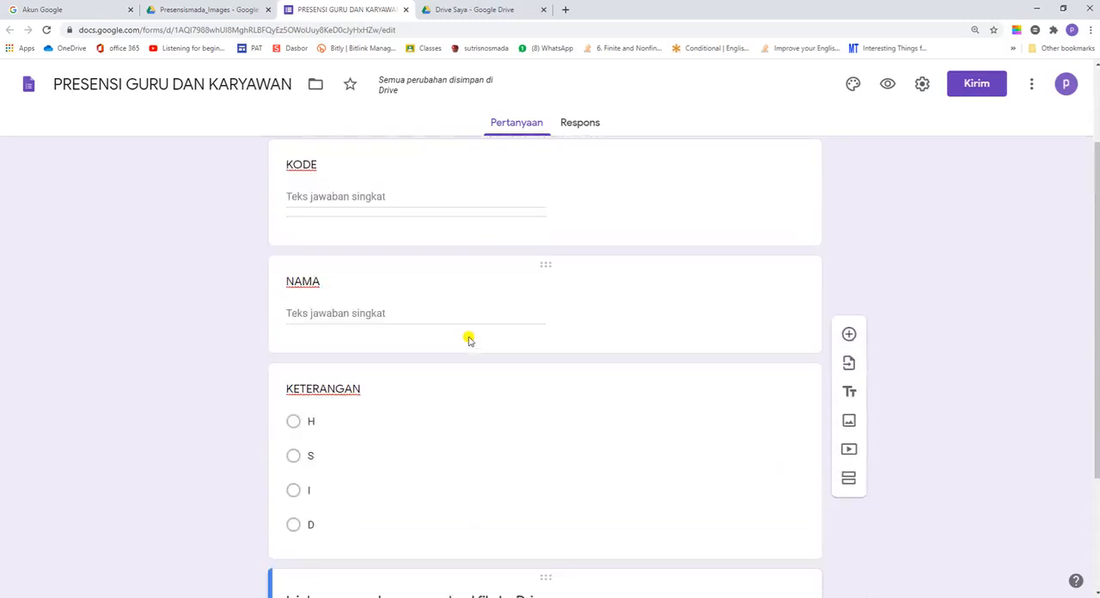
scroll(468, 340, down, 2)
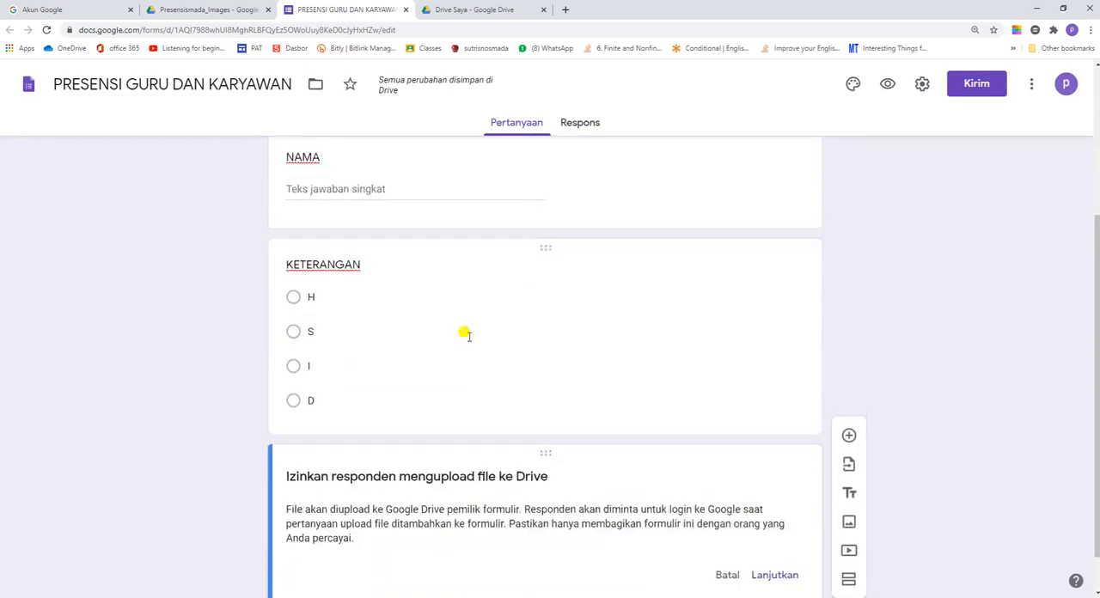
scroll(469, 339, down, 1)
scroll(468, 339, up, 4)
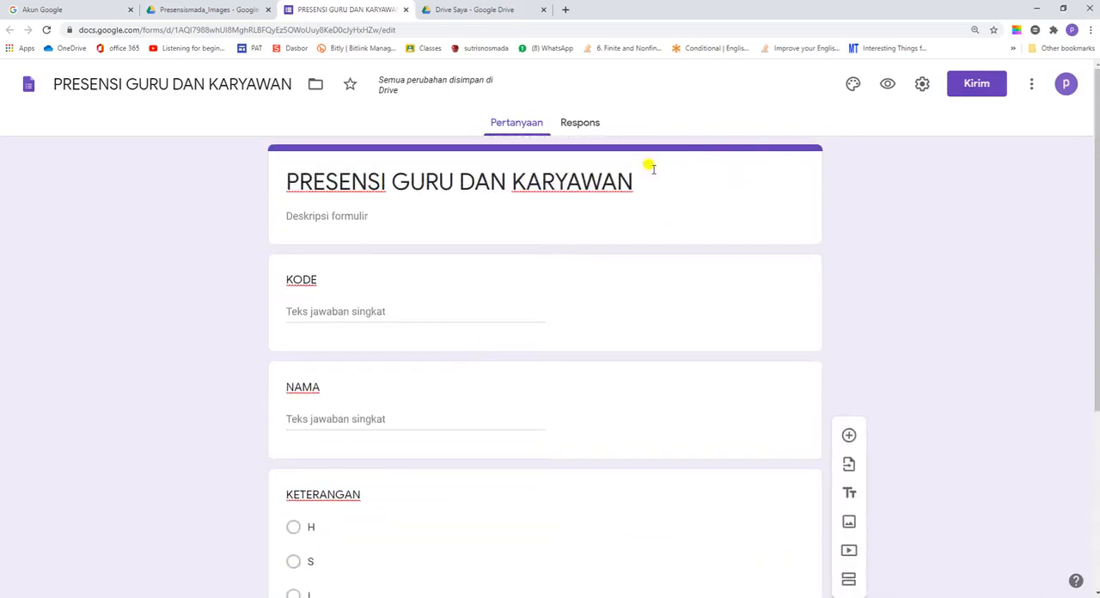
Step: Check the form's Umum and Presentasi settings and save them
click(922, 88)
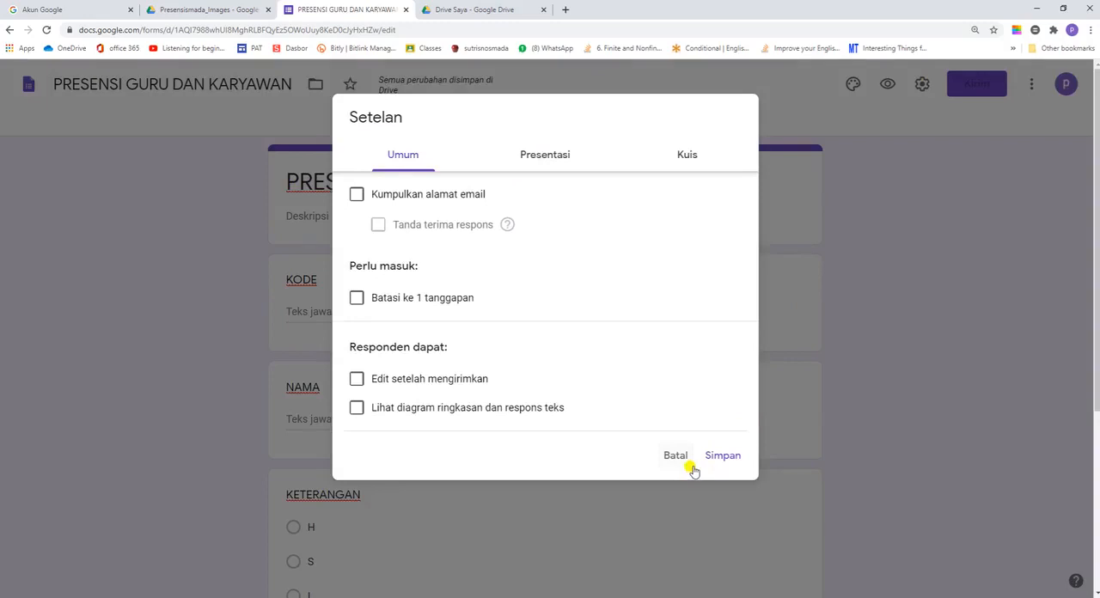
click(544, 158)
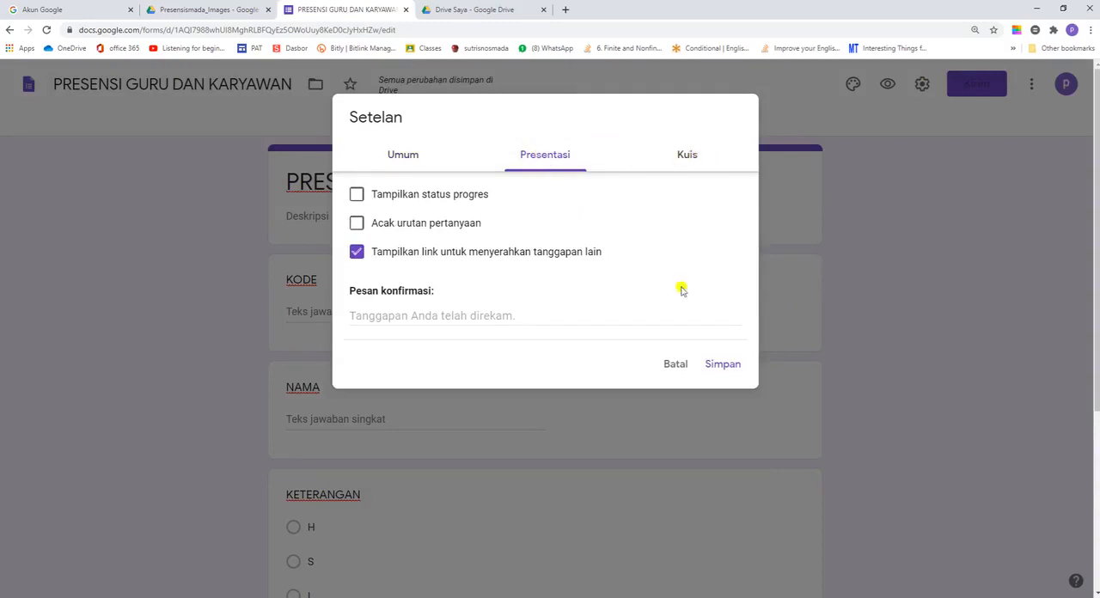
click(721, 366)
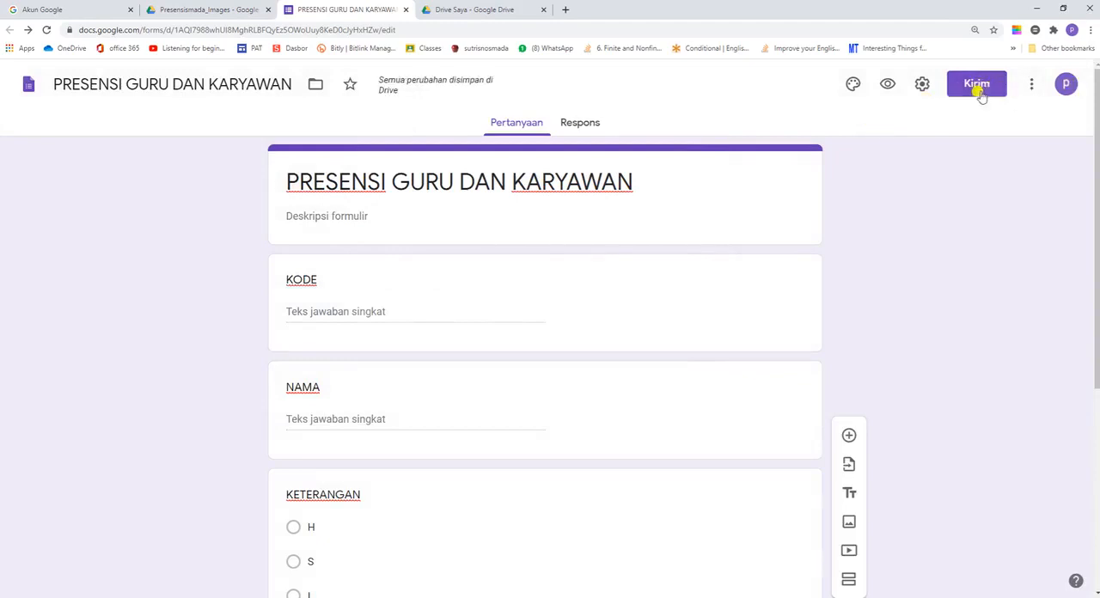
Step: Create a new spreadsheet as the destination for the form's responses, keeping the suggested name
click(571, 123)
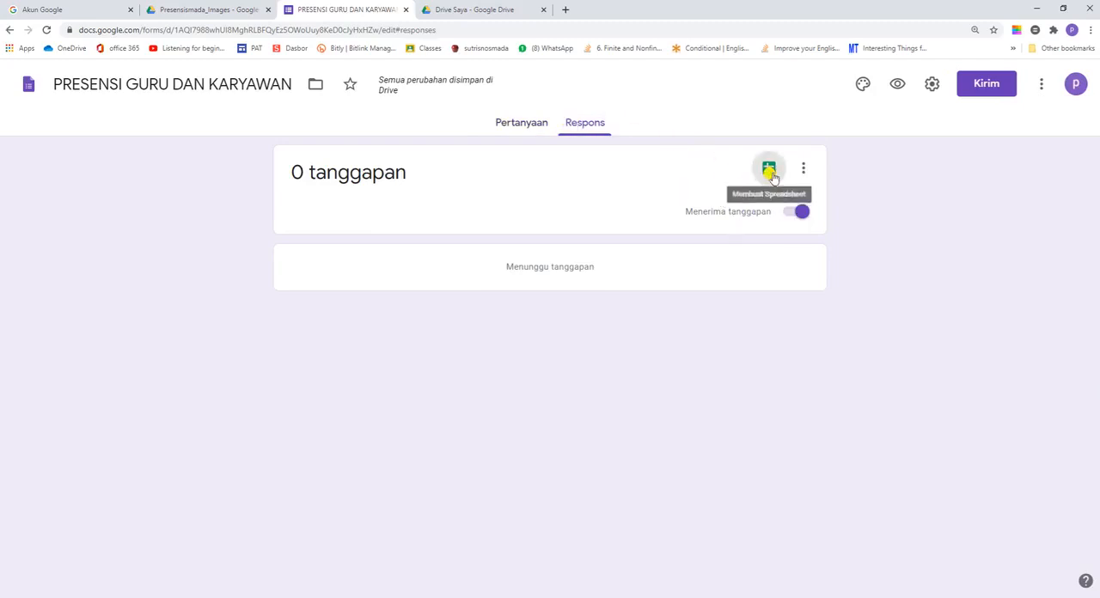
click(770, 172)
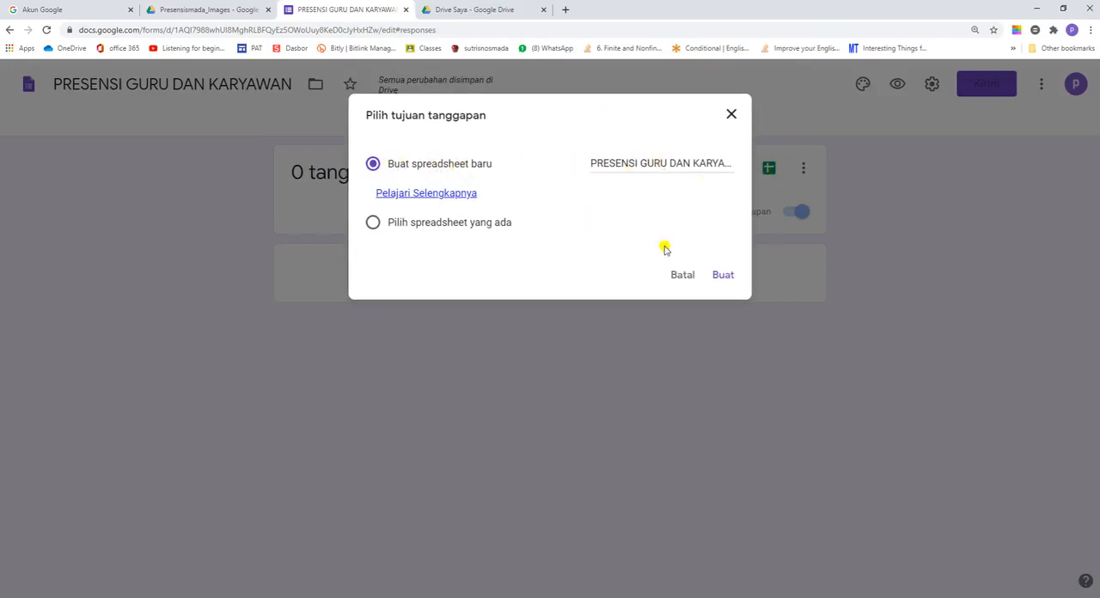
click(730, 281)
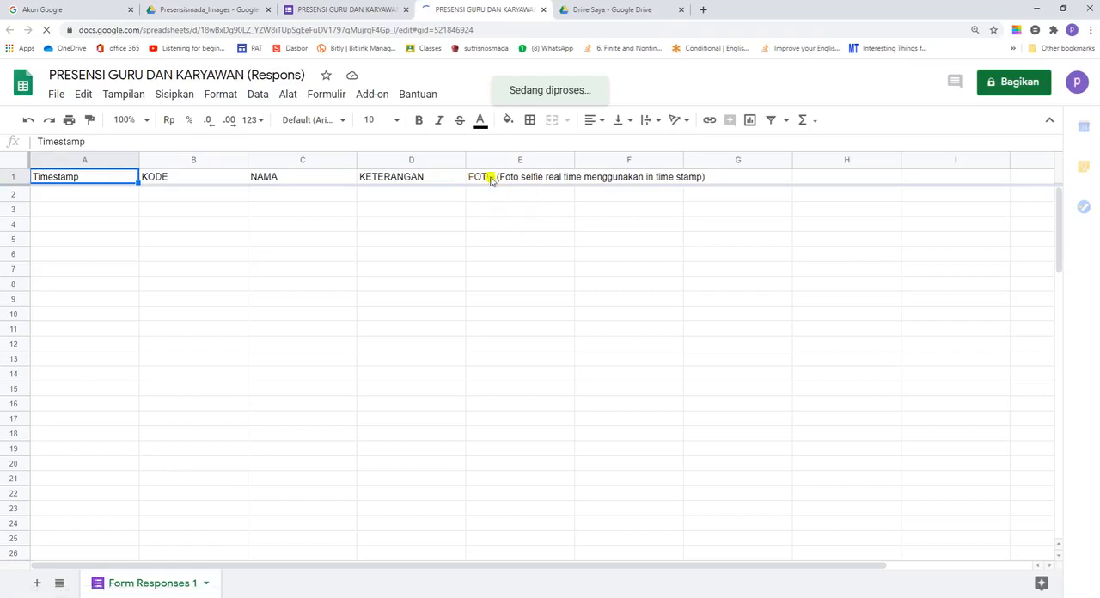
Step: Return to the form's questions and copy the full sharing link without shortening the URL
click(336, 11)
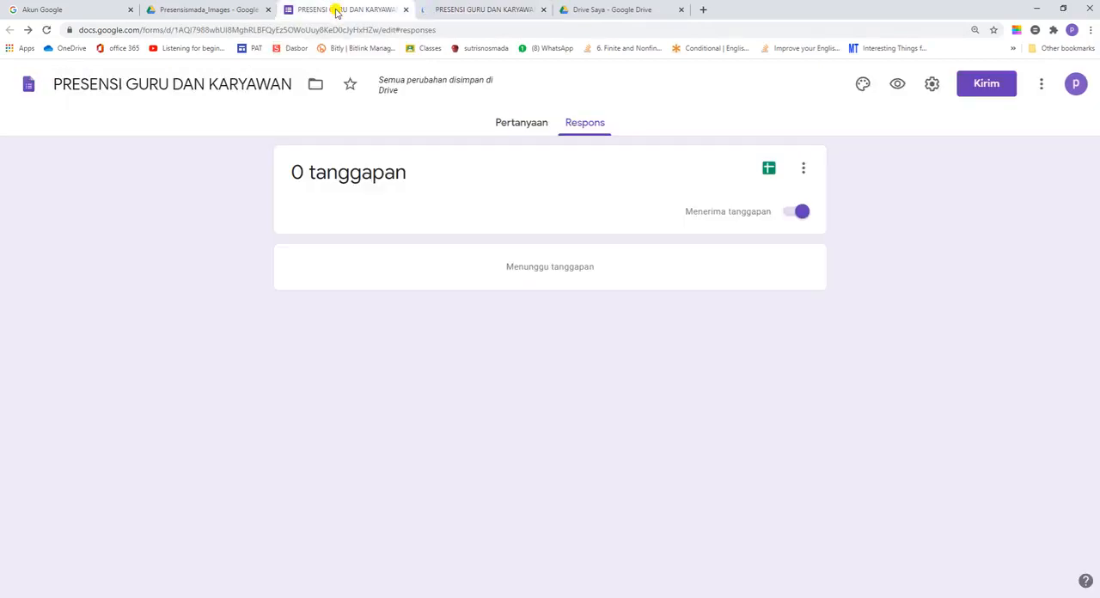
click(526, 129)
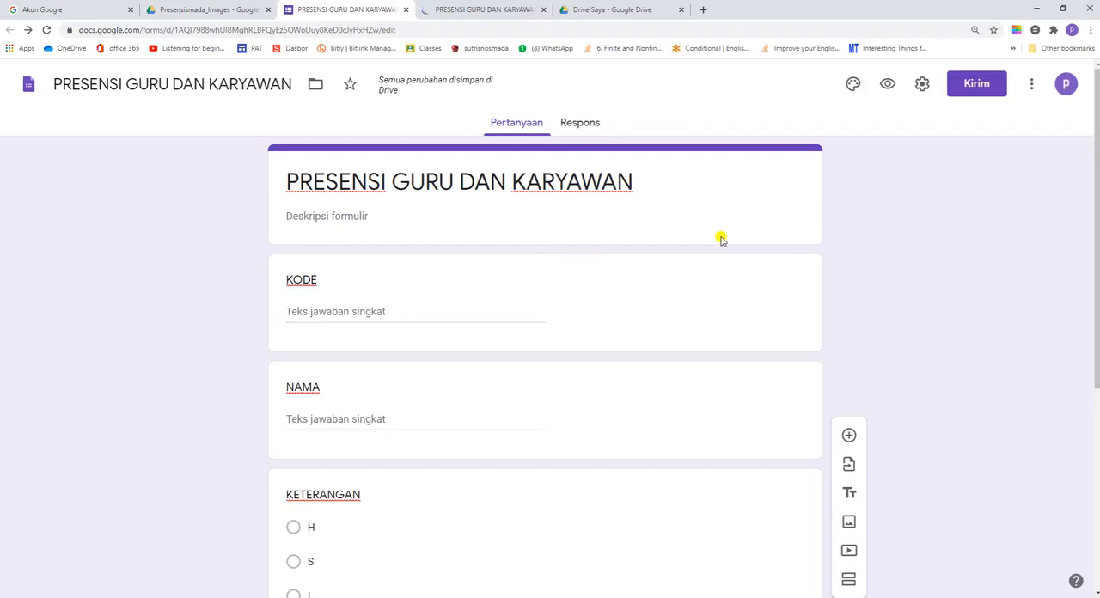
click(975, 88)
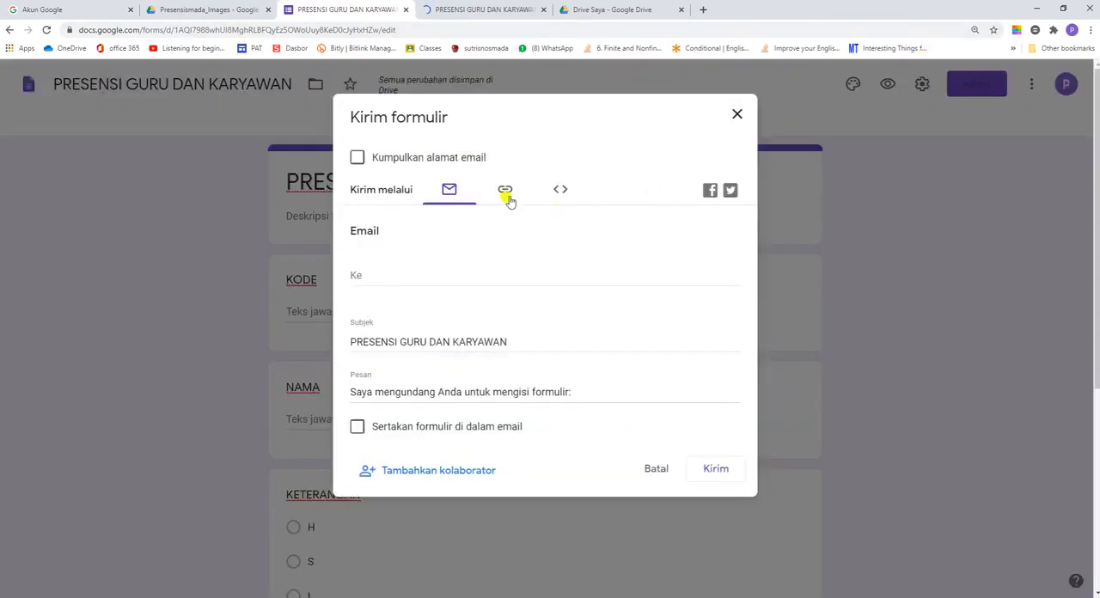
click(505, 194)
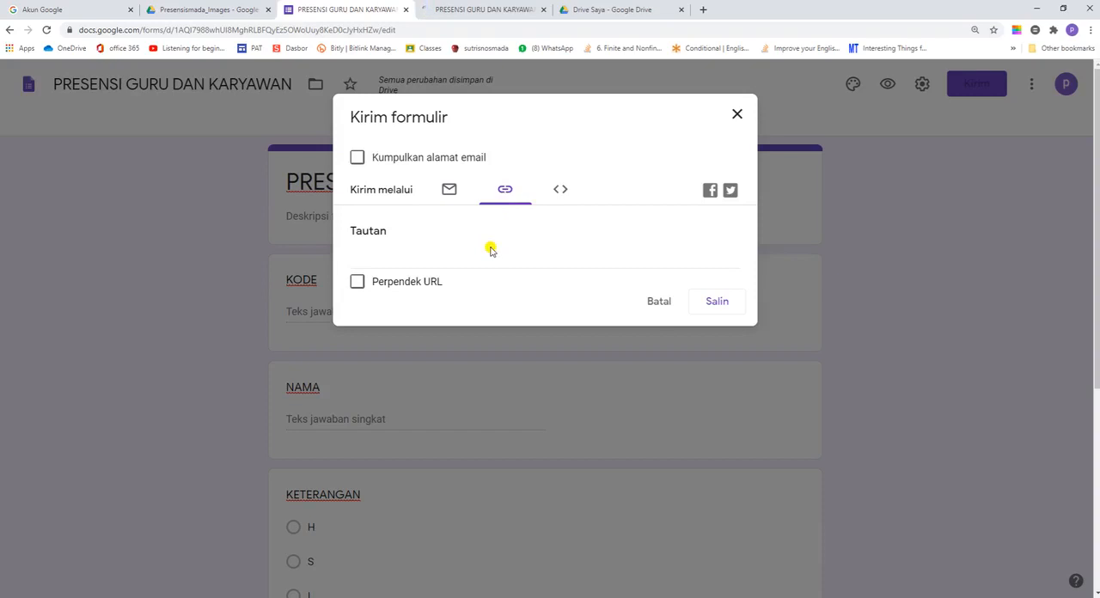
click(507, 196)
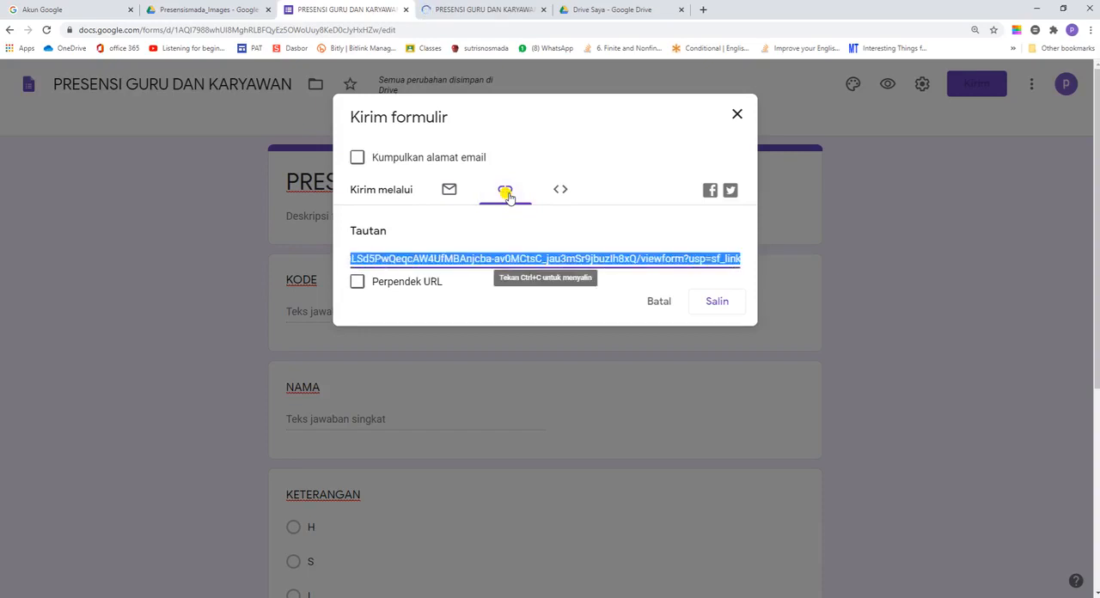
click(718, 306)
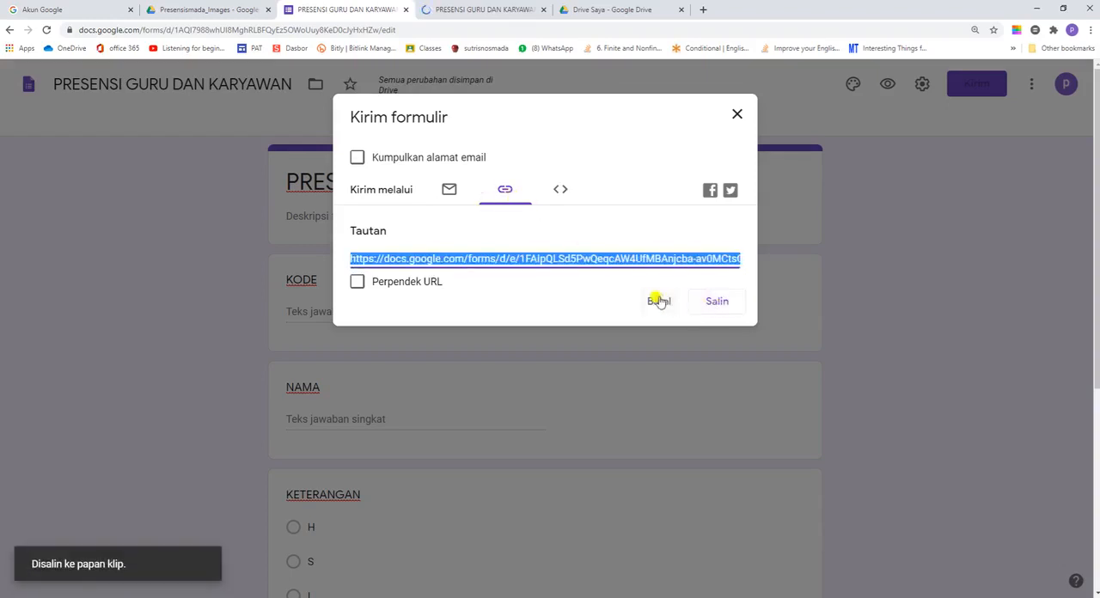
click(738, 117)
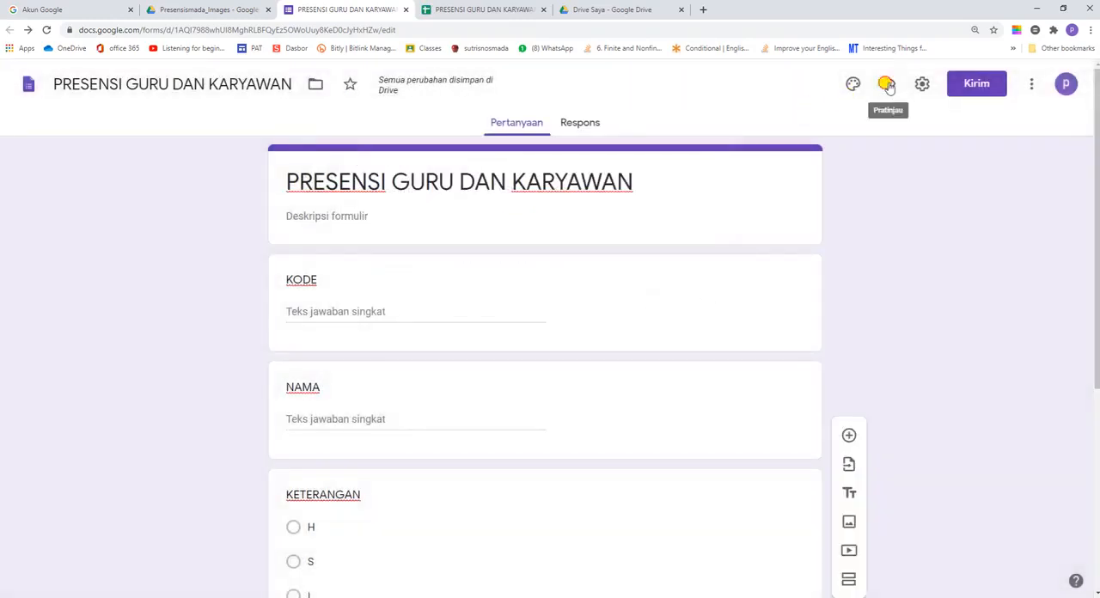
Step: Preview the form as respondents see it, check all questions down to FOTO, and close the preview
click(888, 84)
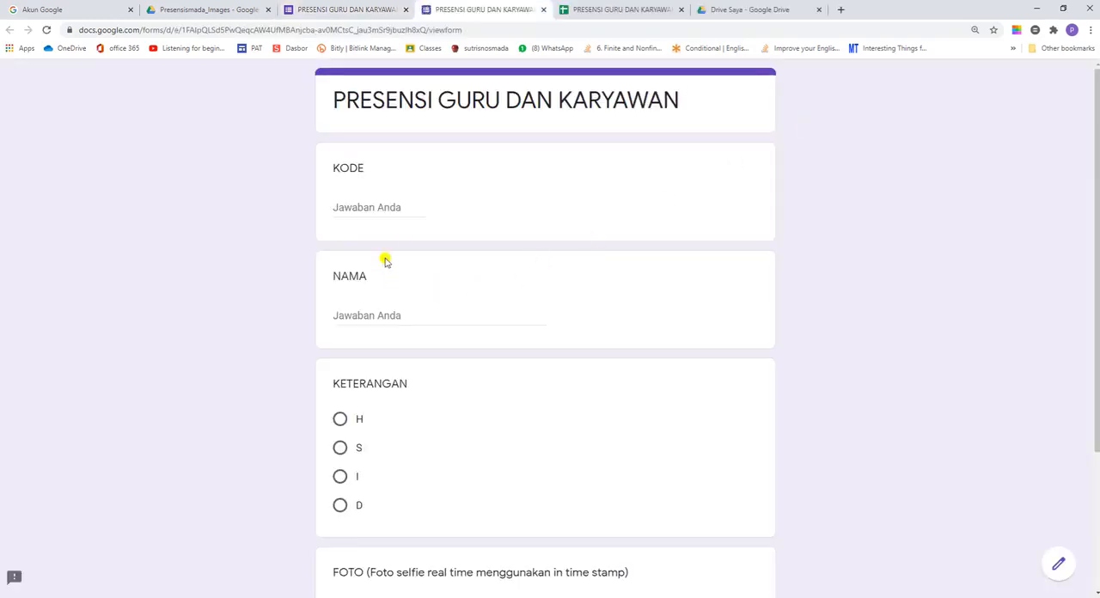
scroll(412, 378, down, 2)
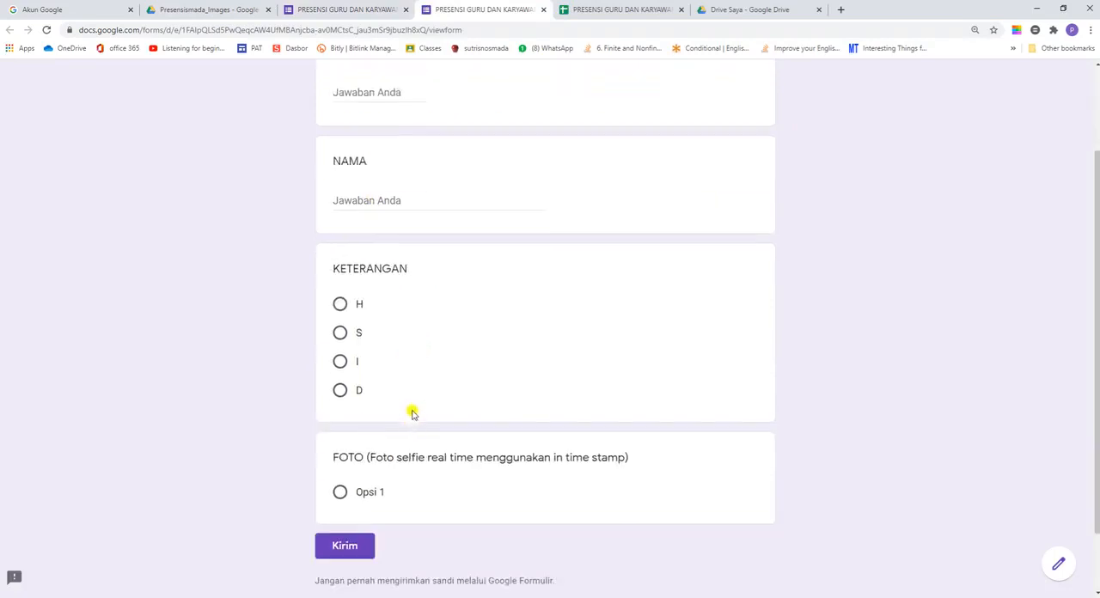
scroll(413, 421, up, 1)
scroll(413, 422, down, 2)
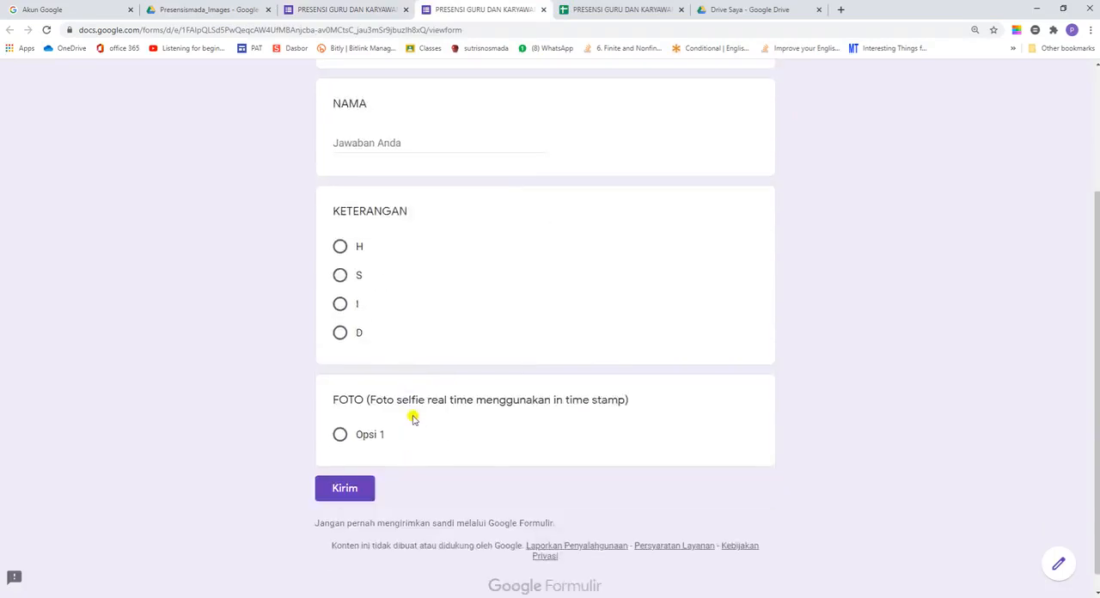
scroll(389, 438, up, 3)
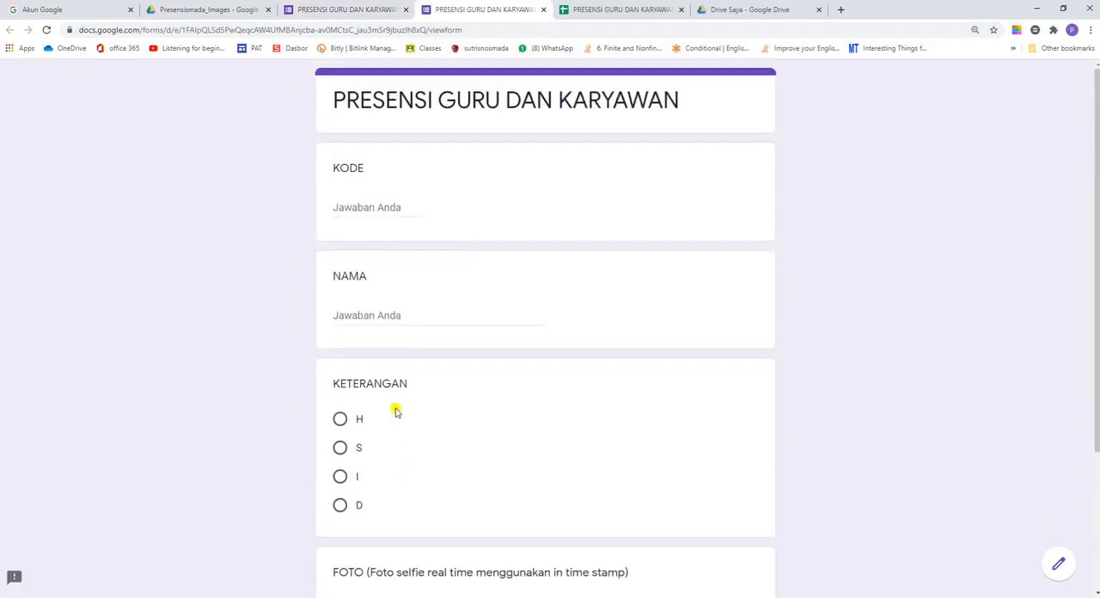
click(543, 10)
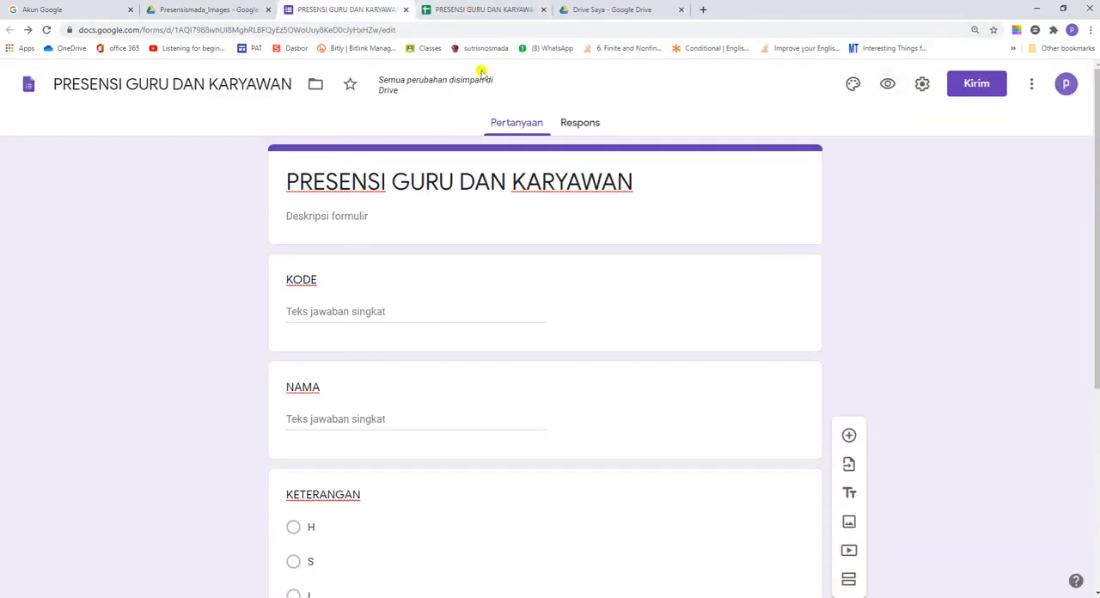
Step: Open the s.id dashboard in a new browser tab and sign in with the Google account, entering its password
click(700, 10)
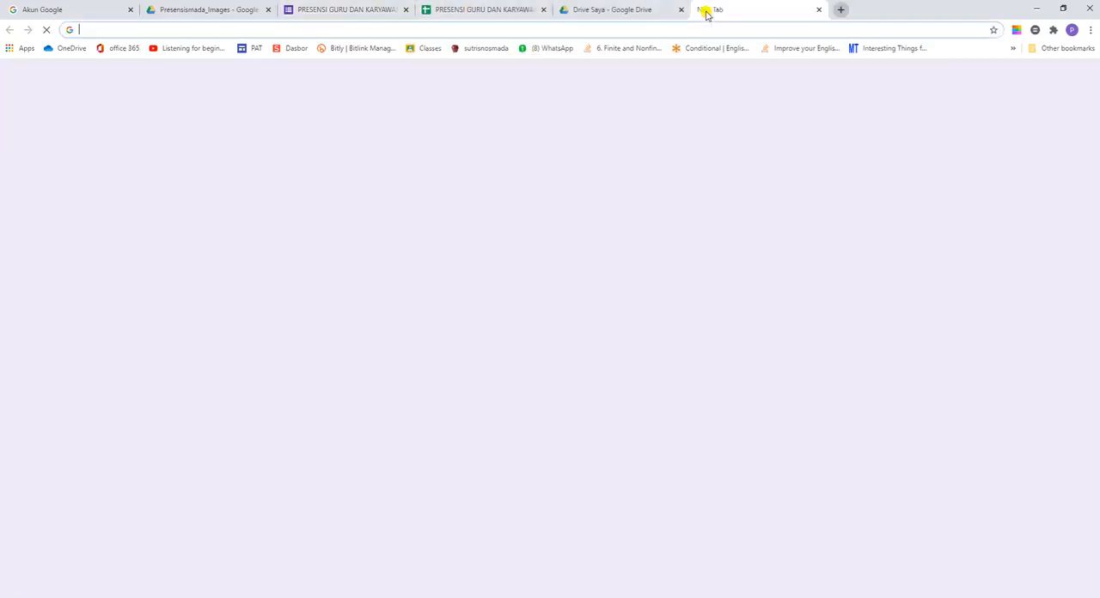
click(290, 49)
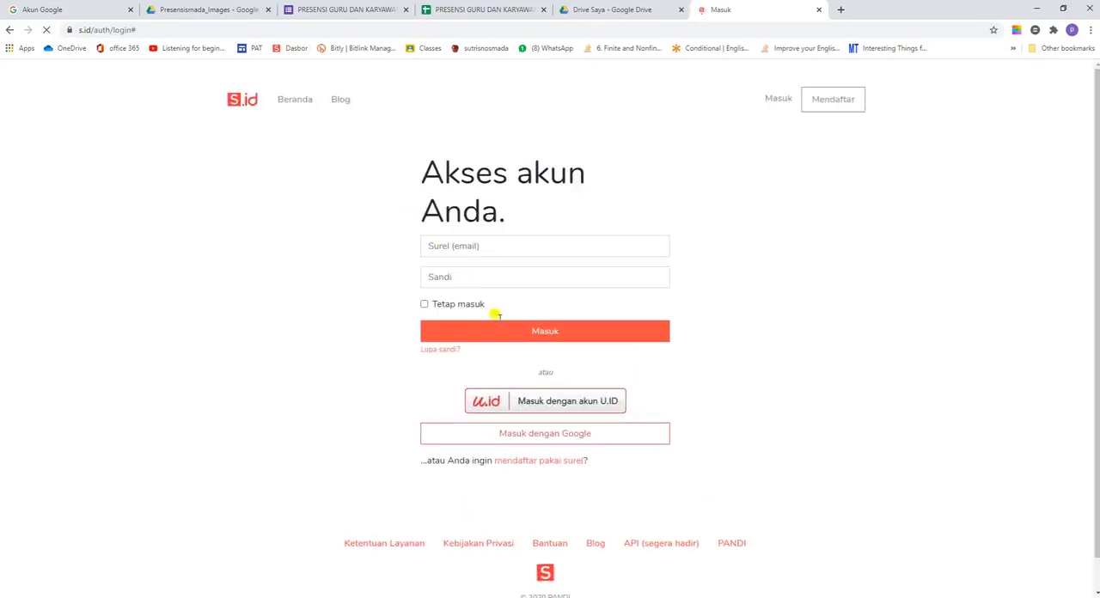
click(542, 435)
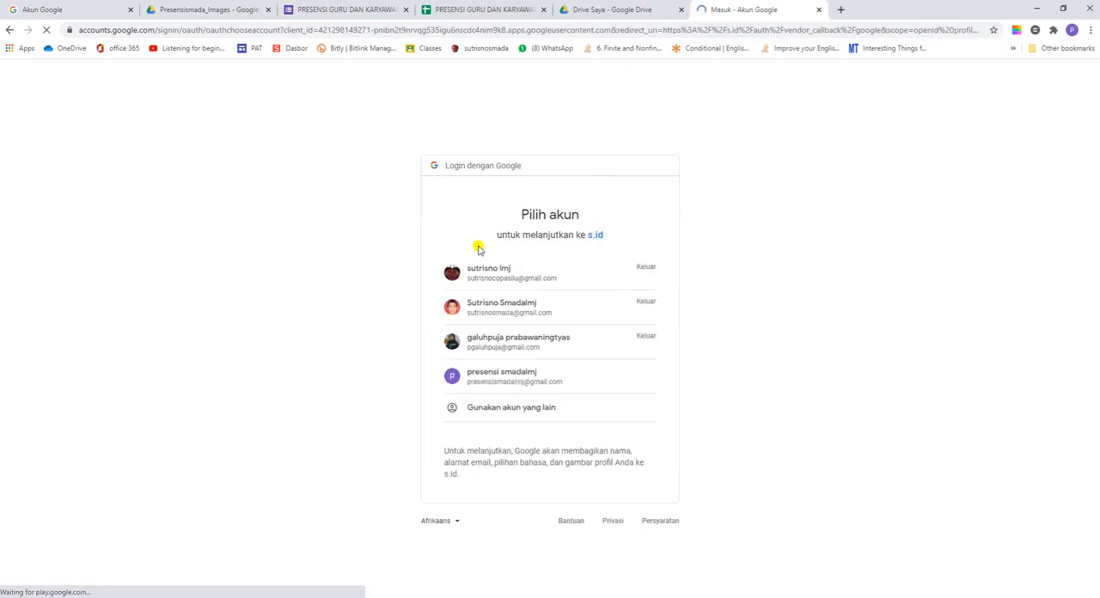
click(515, 311)
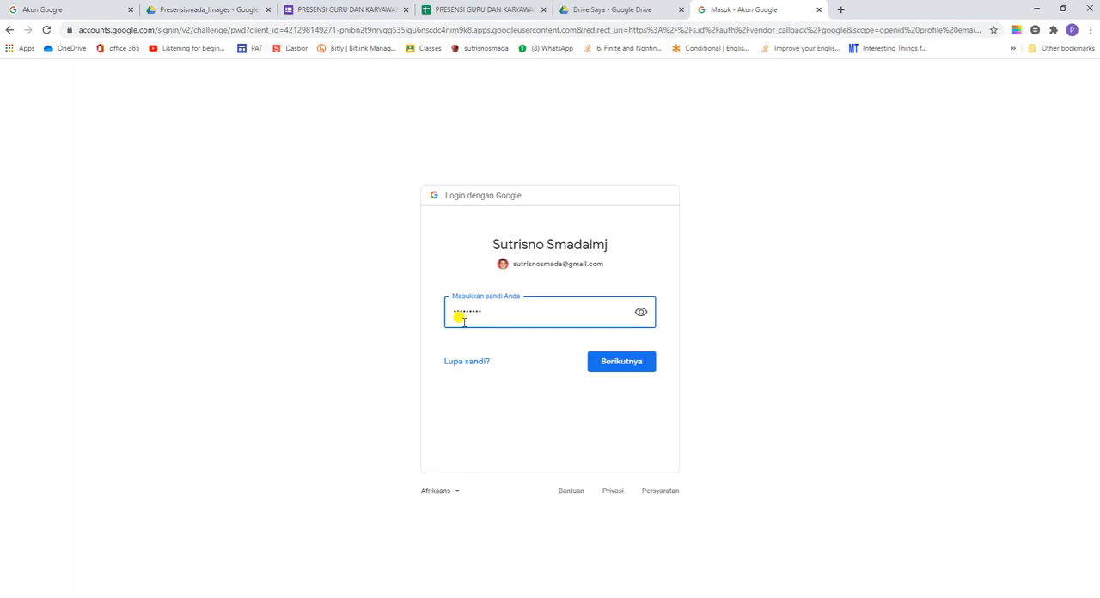
click(612, 364)
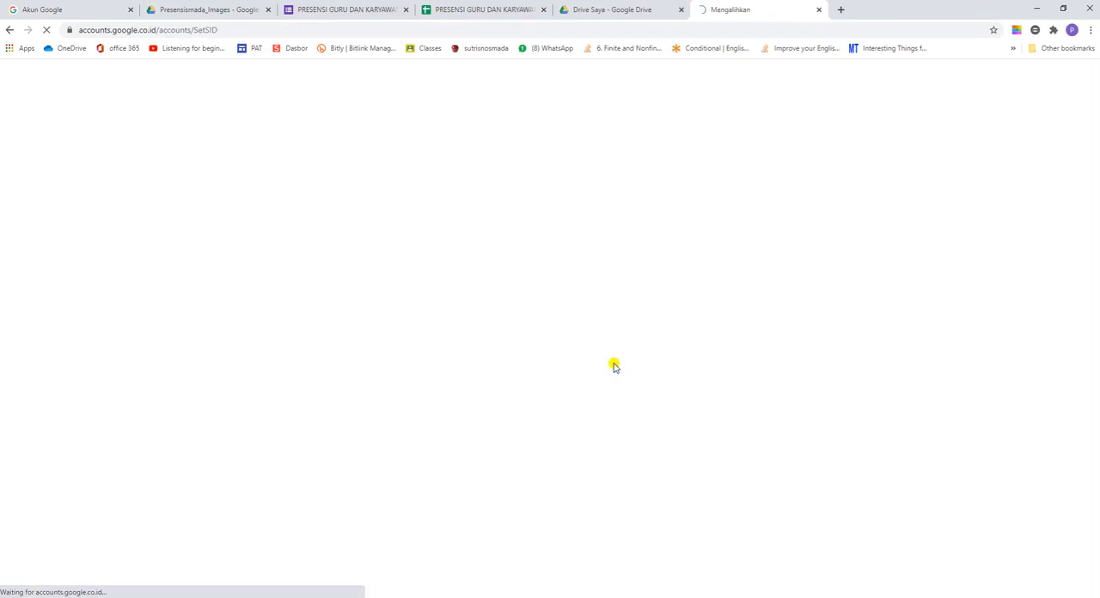
Step: Return to the form, preview it briefly, and copy its full sharing link without shortening the URL
click(336, 9)
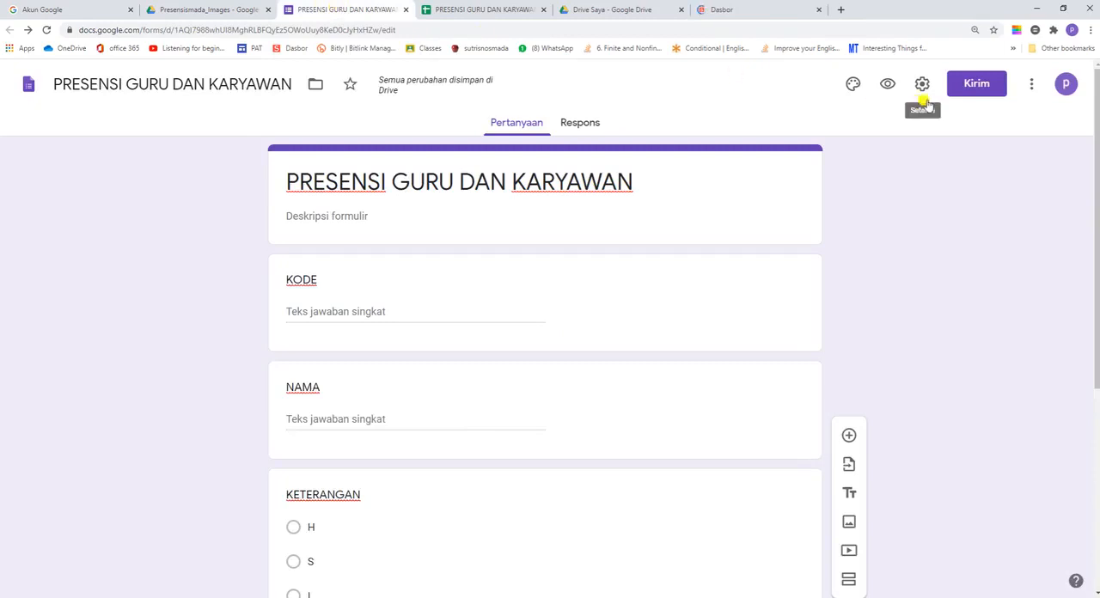
click(888, 85)
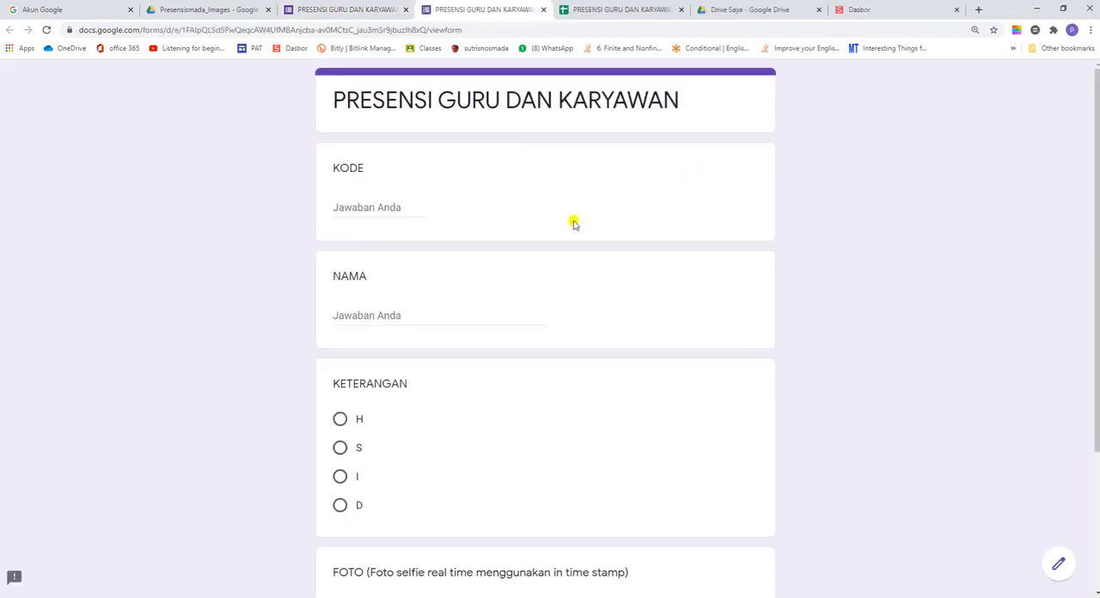
click(543, 9)
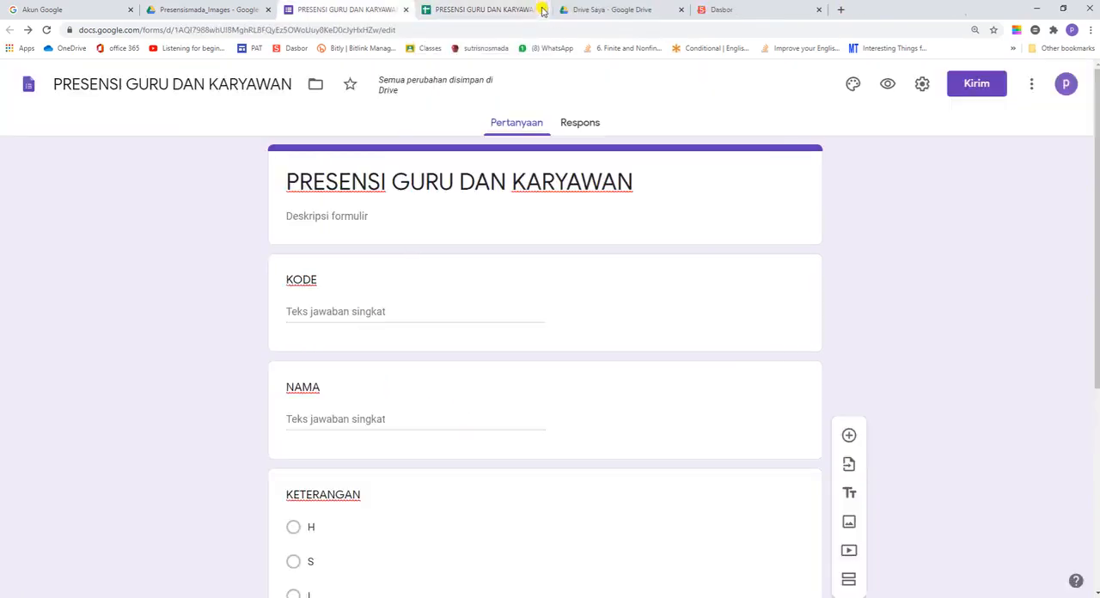
click(986, 85)
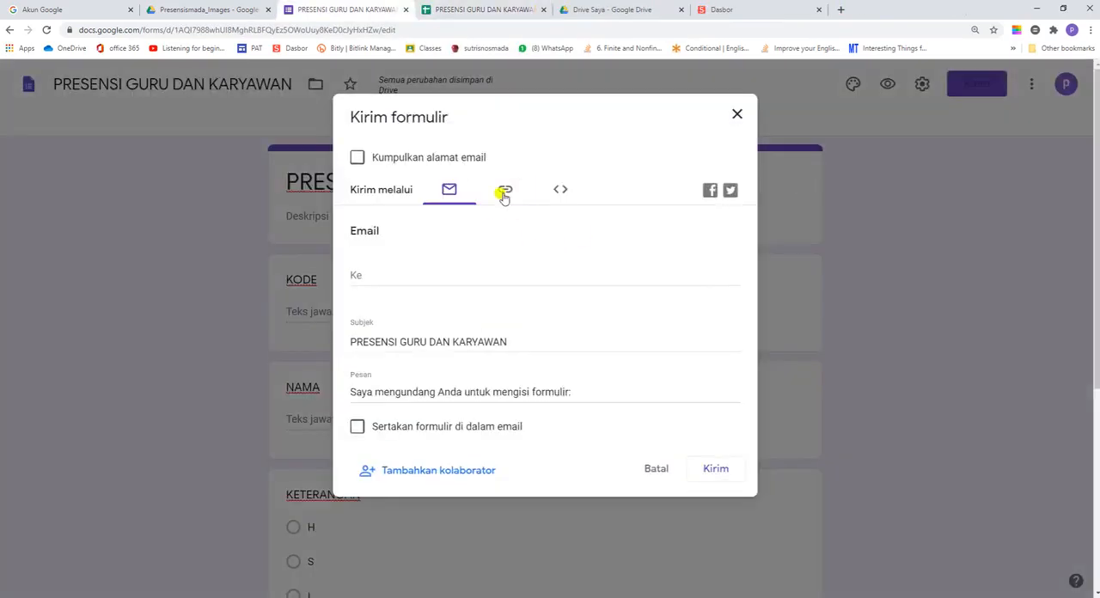
click(504, 193)
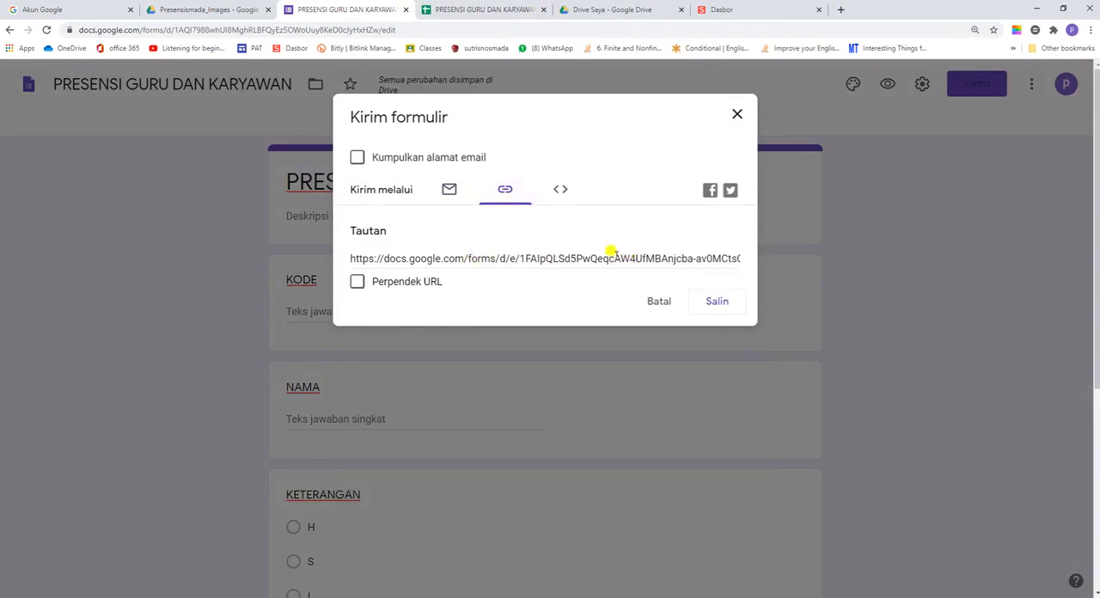
click(715, 302)
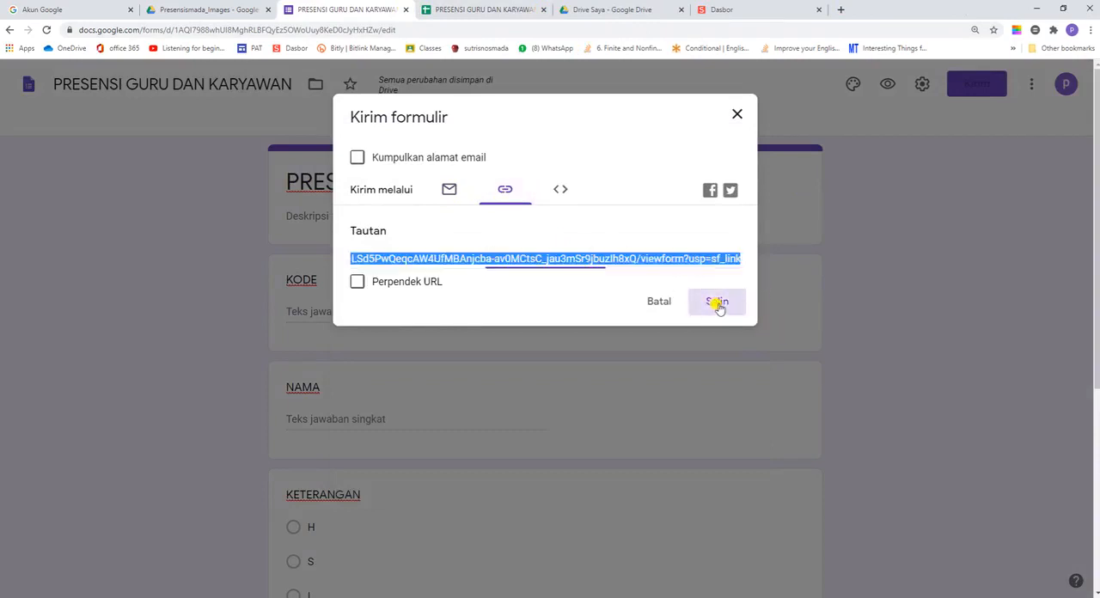
click(737, 117)
Step: Switch to the s.id dashboard and create a short link from the copied form link
click(727, 10)
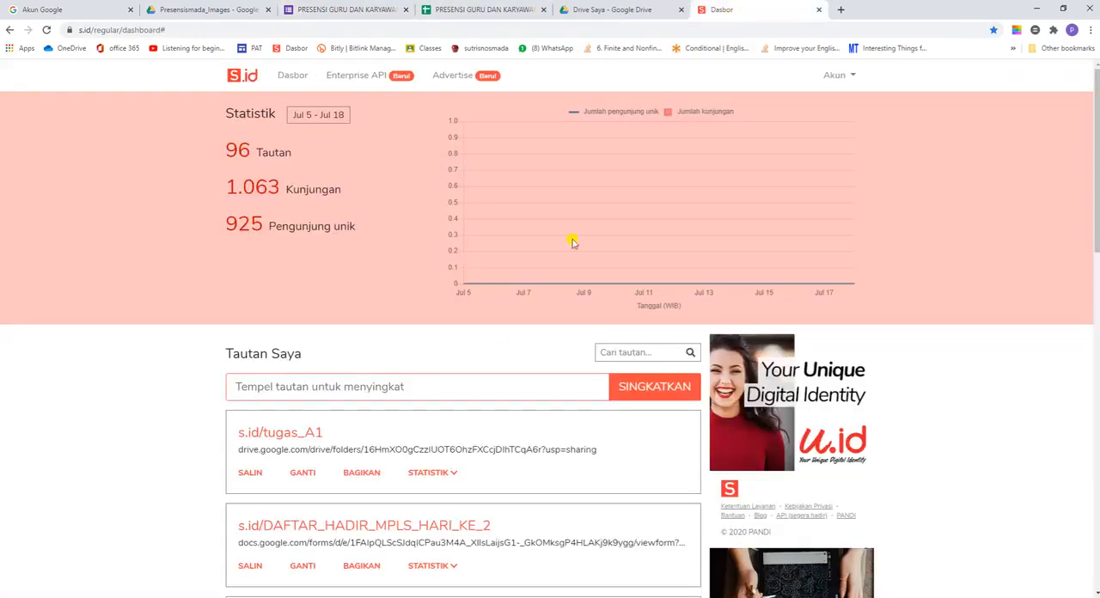
click(250, 389)
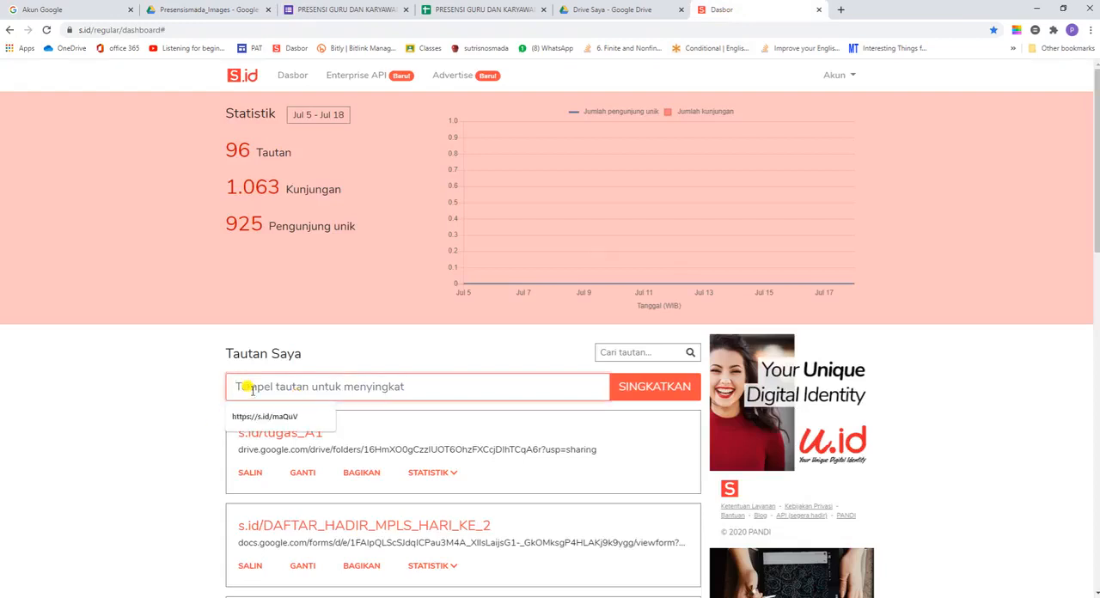
right_click(252, 389)
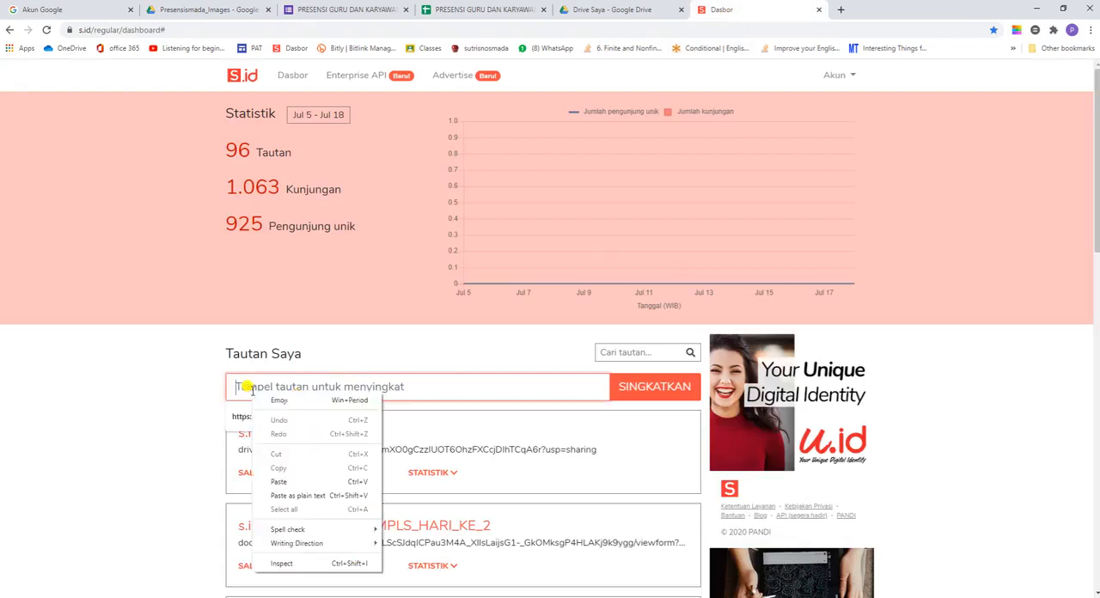
click(281, 483)
key(Return)
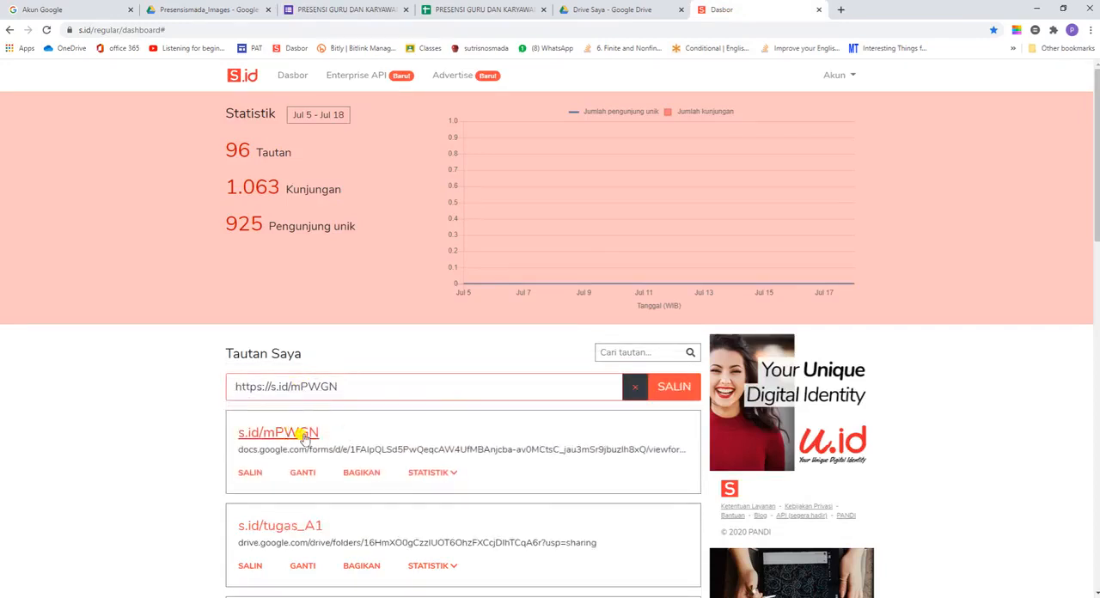
Step: Change the new short link's ending to presensi_GK and save it
click(307, 480)
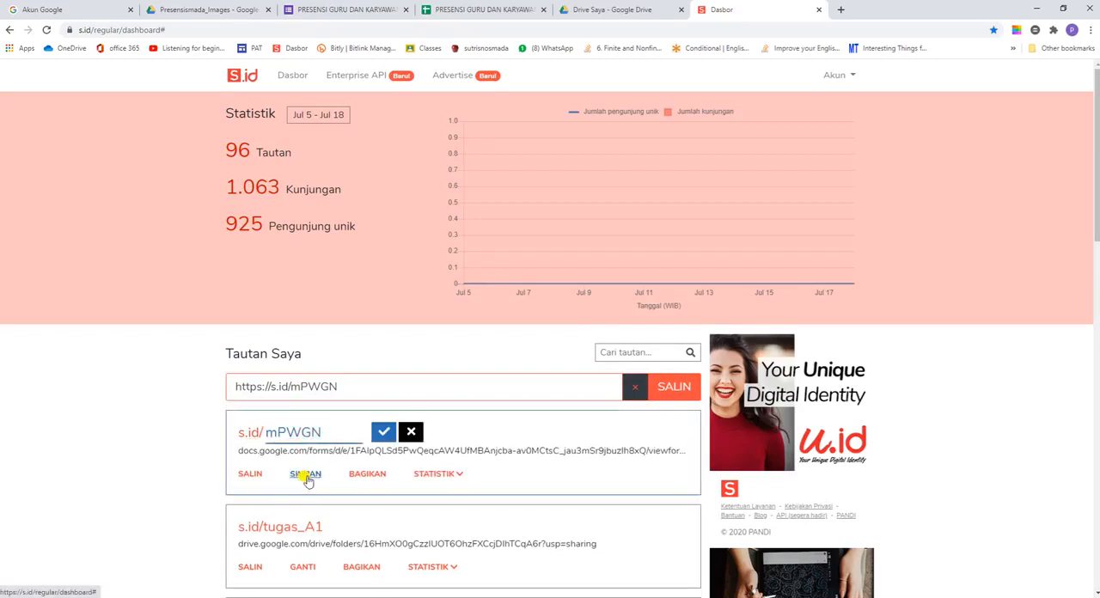
drag(324, 433, 263, 435)
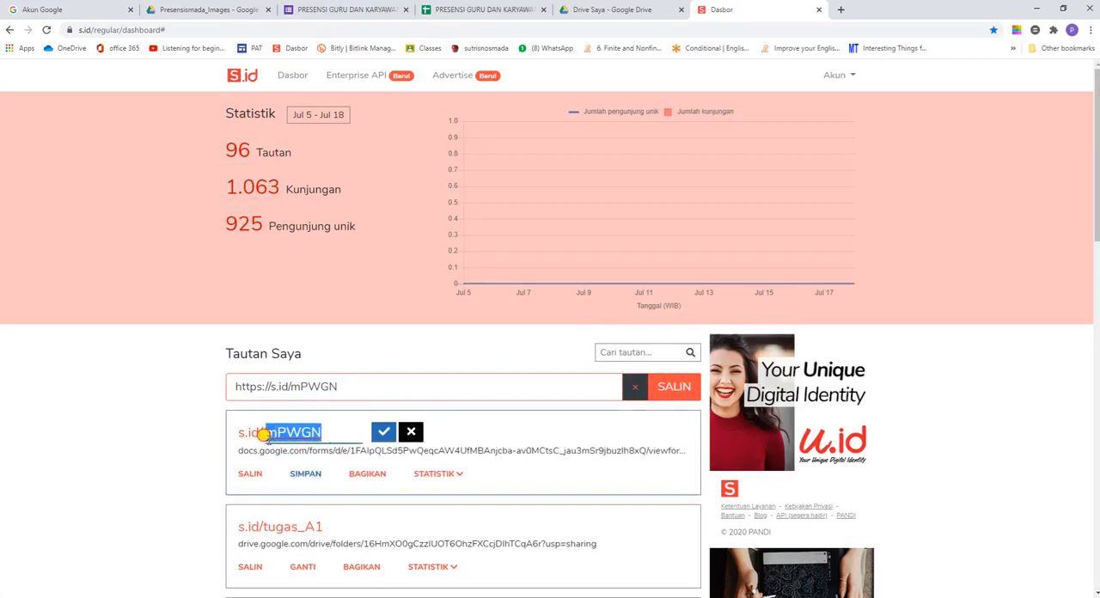
text(presensi)
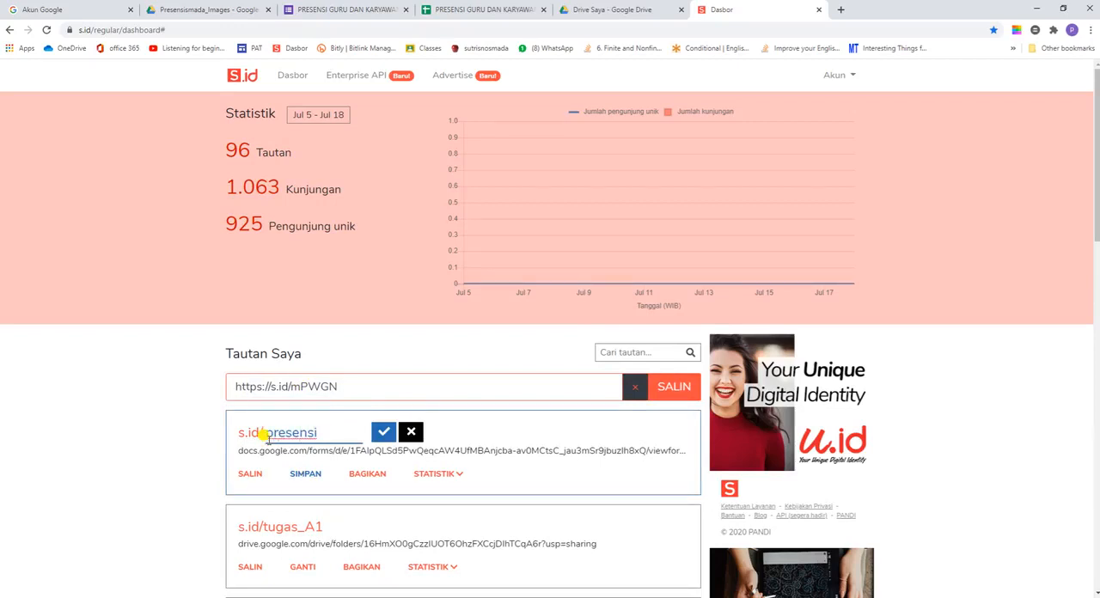
text(_G)
click(383, 433)
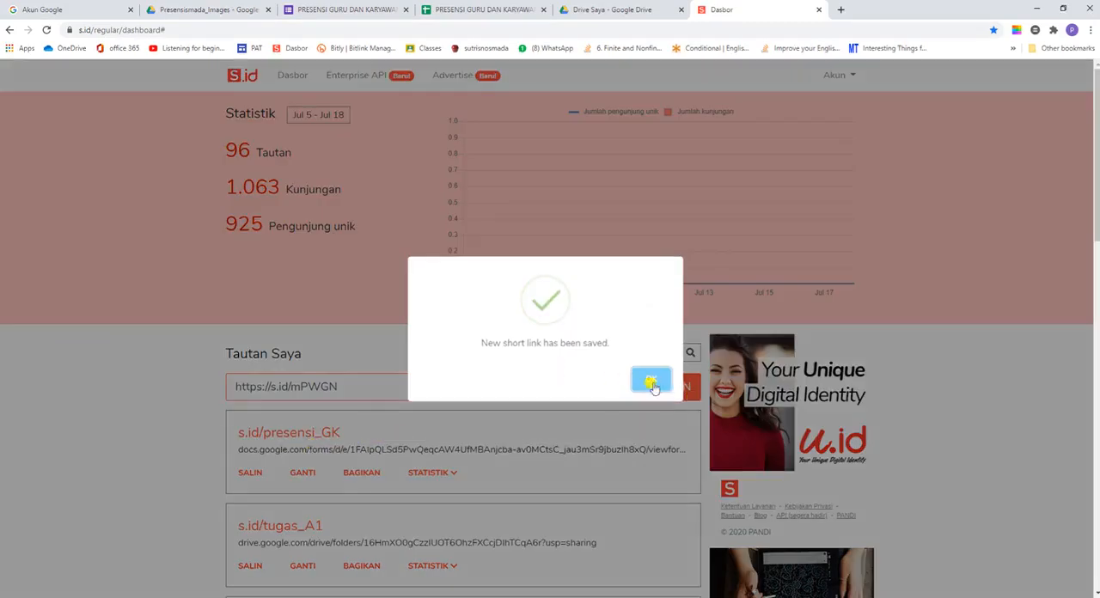
click(650, 382)
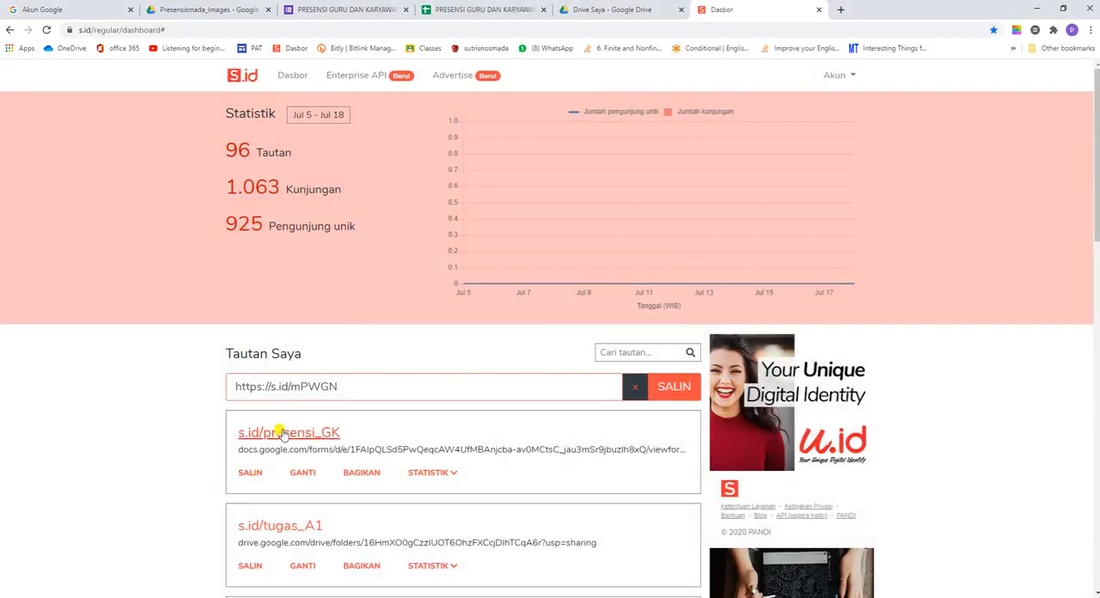
Step: Copy the customized short link s.id/presensi_GK
right_click(285, 435)
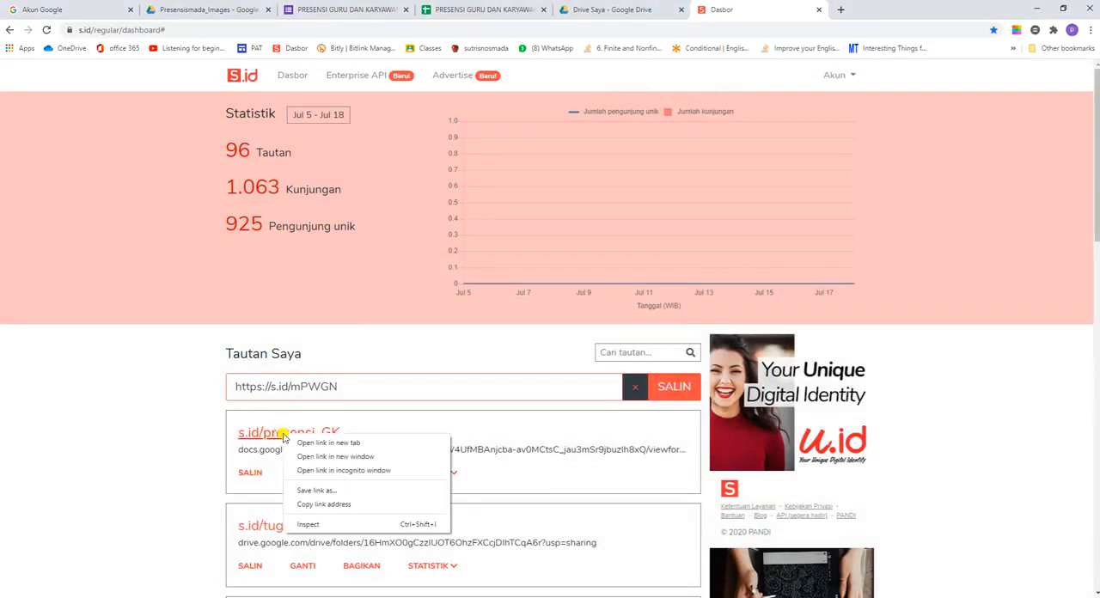
click(256, 479)
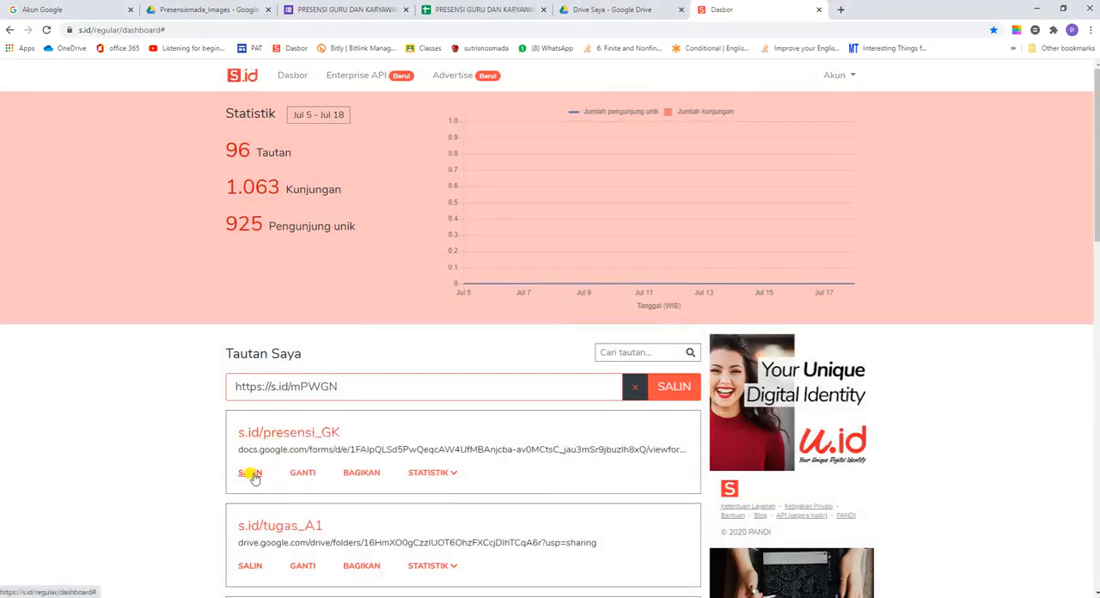
click(250, 473)
click(649, 380)
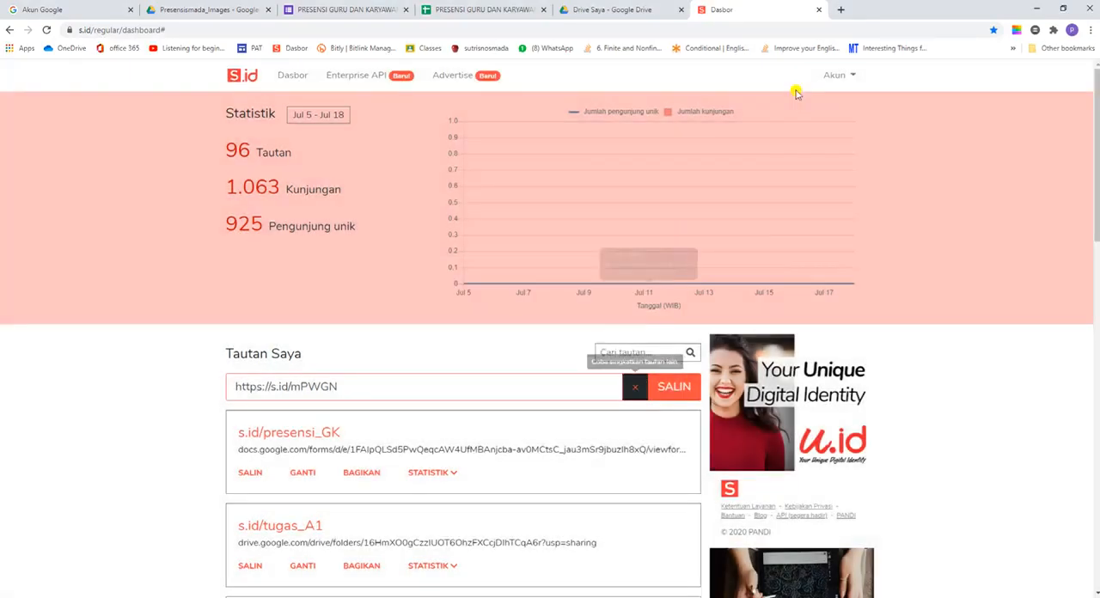
click(841, 9)
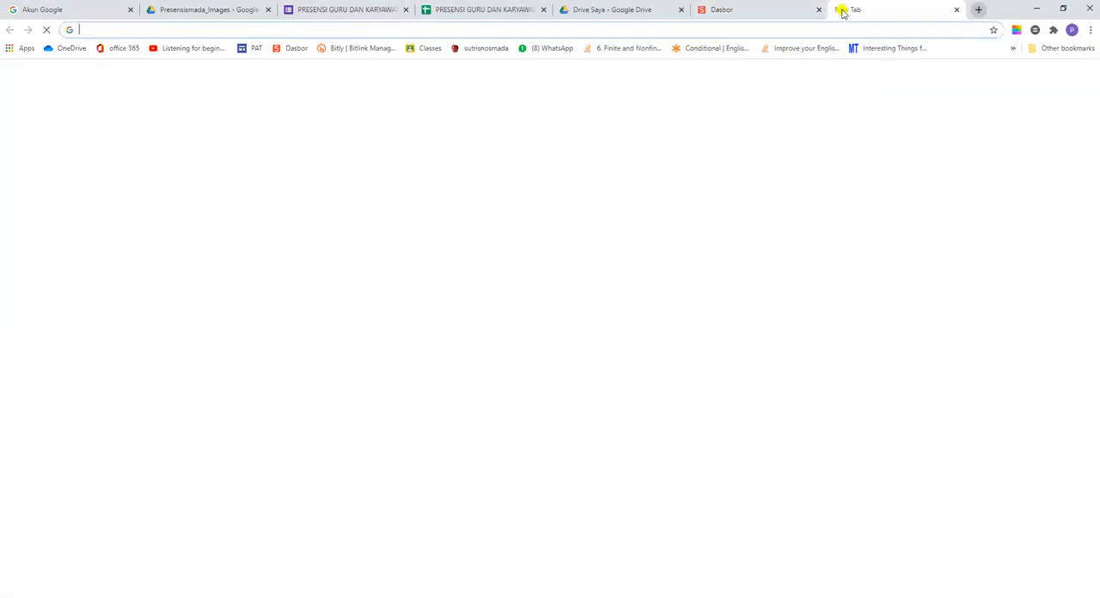
right_click(85, 31)
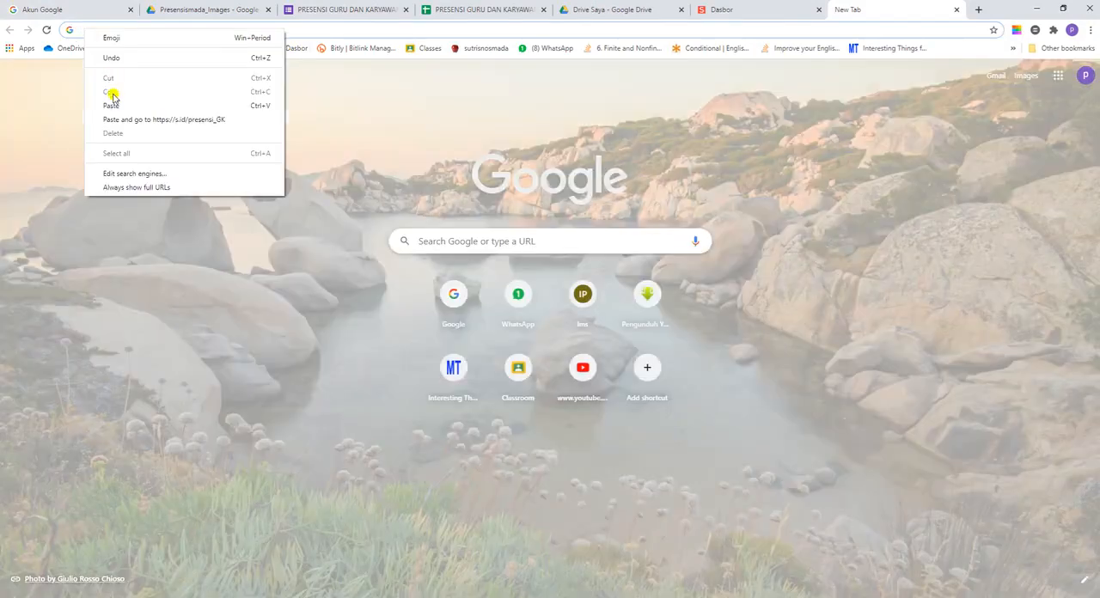
click(110, 108)
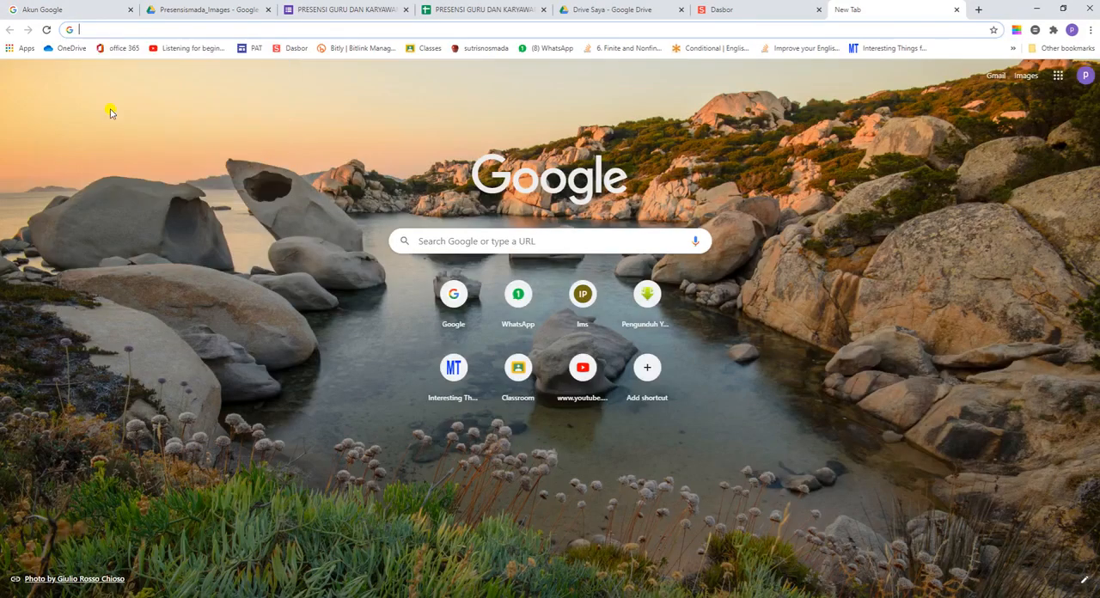
text(https://s.id/presensi_GK)
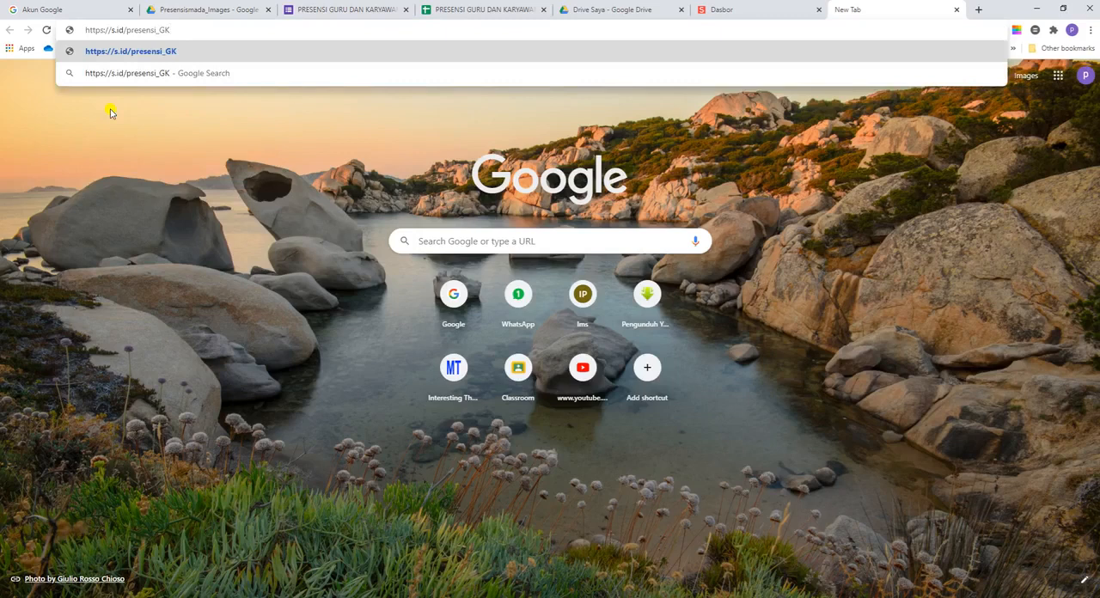
click(125, 52)
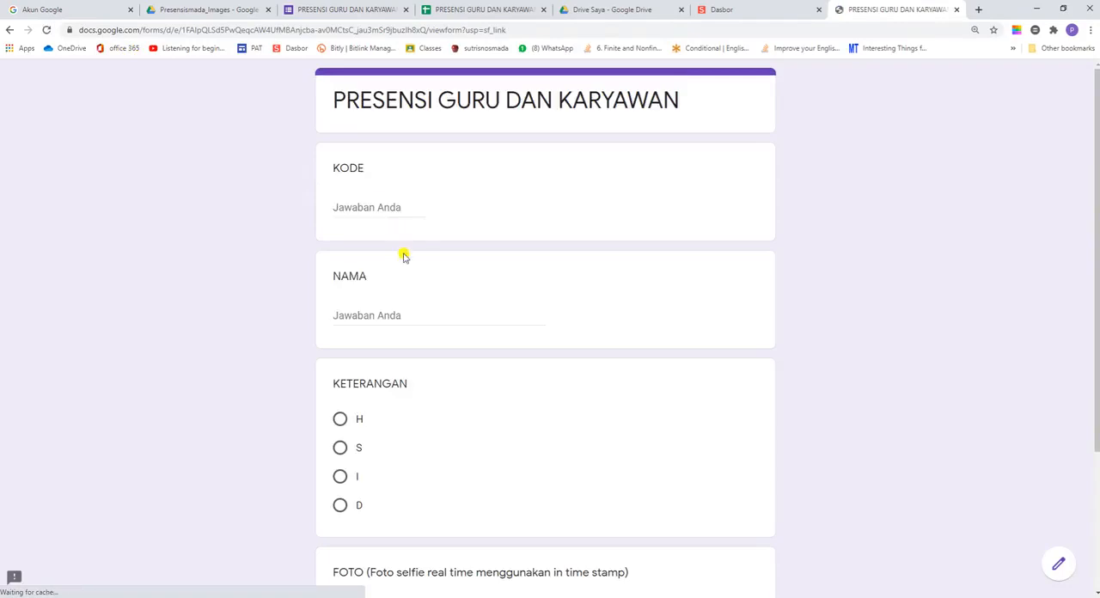
scroll(400, 384, down, 2)
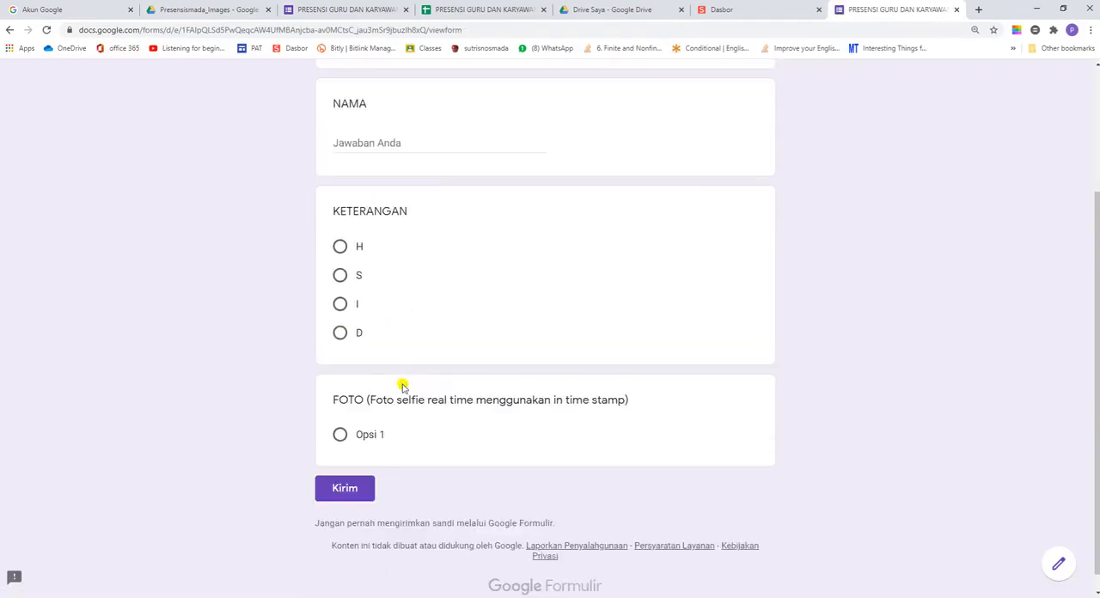
scroll(403, 387, up, 2)
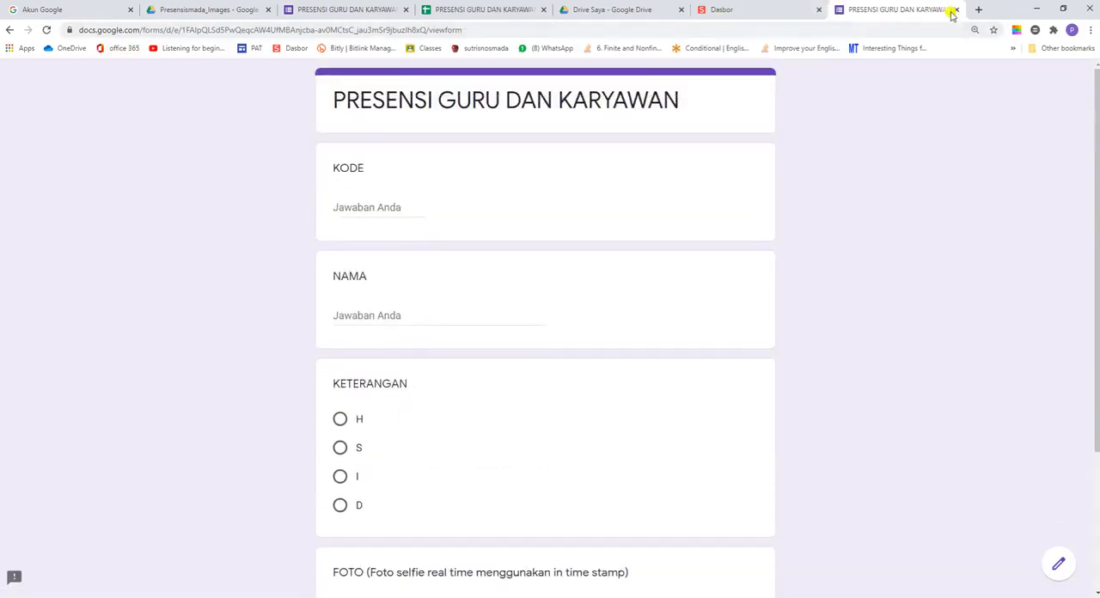
click(956, 9)
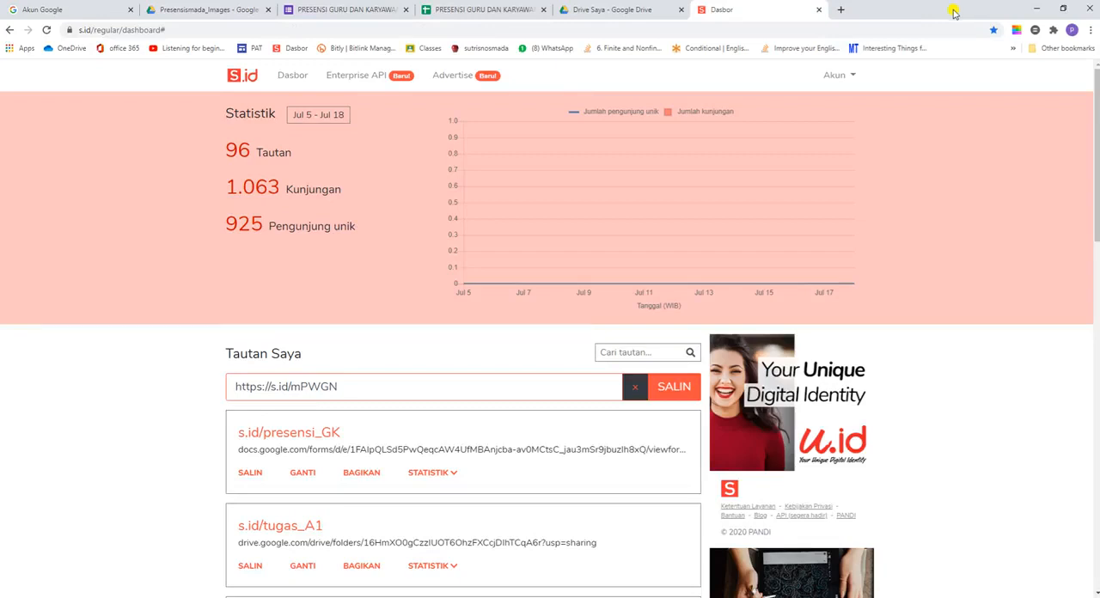
Step: Close the s.id dashboard and switch to the form's response spreadsheet
click(818, 9)
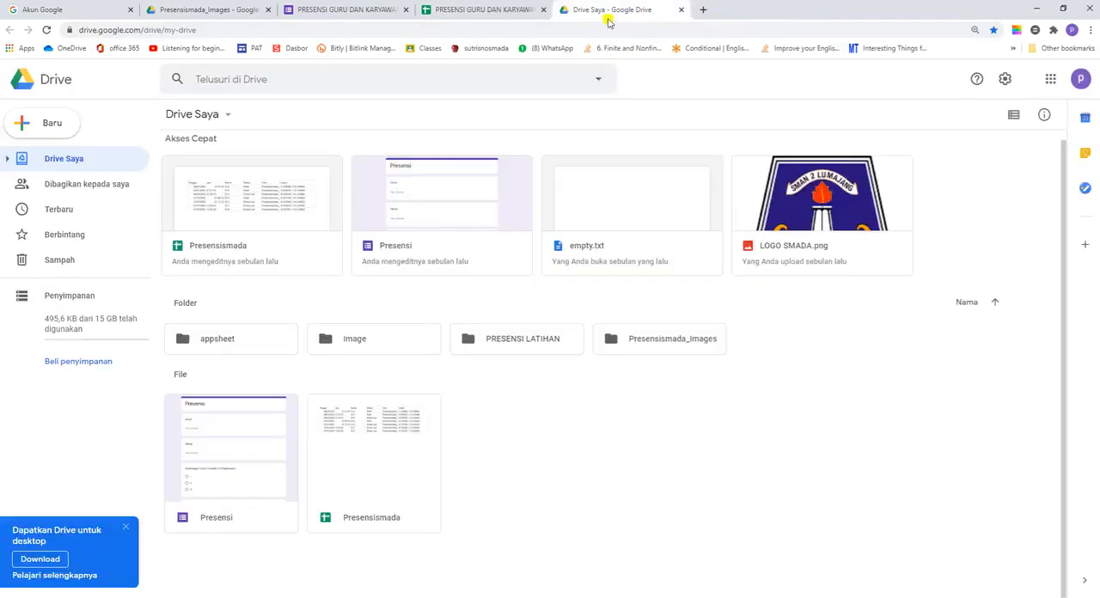
click(451, 10)
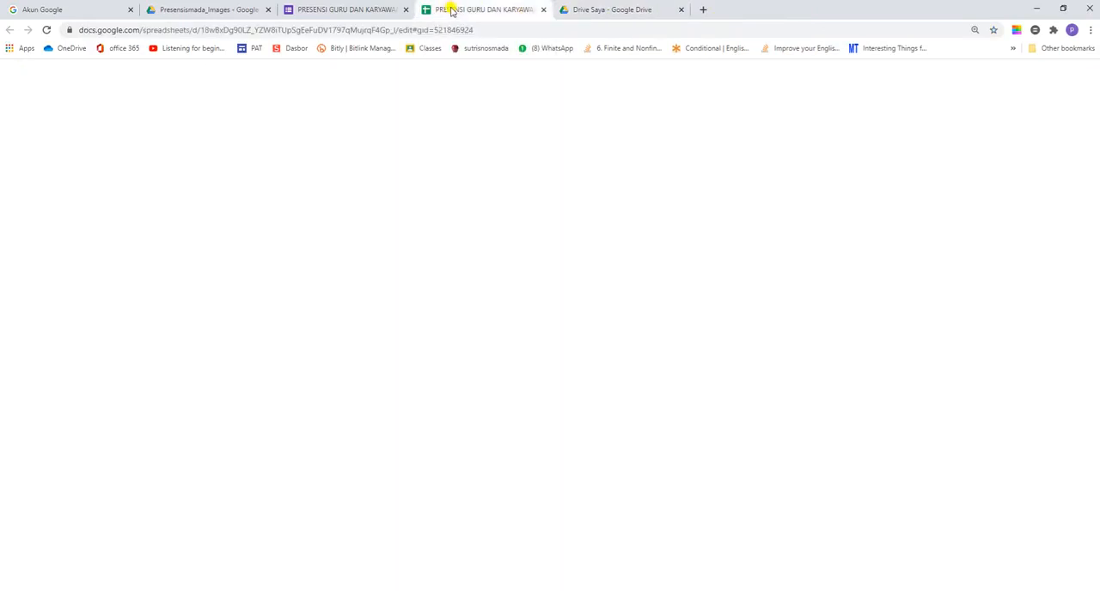